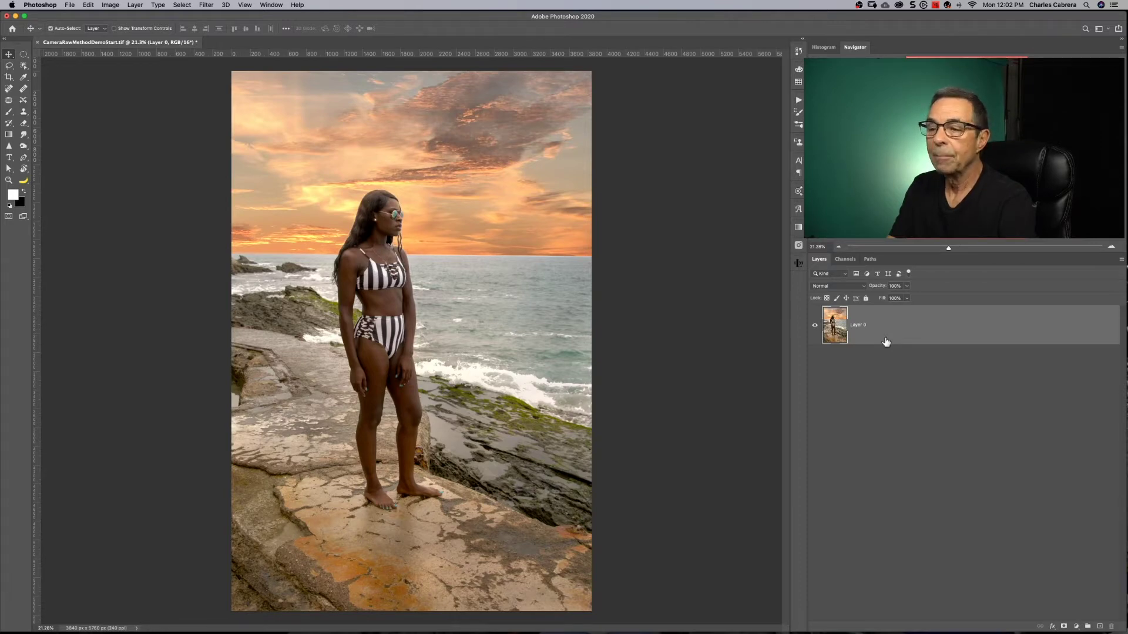
- Duplicate the model photo layer, make Layer 0 copy a smart object, and open Camera Raw Filter
key(super+j)
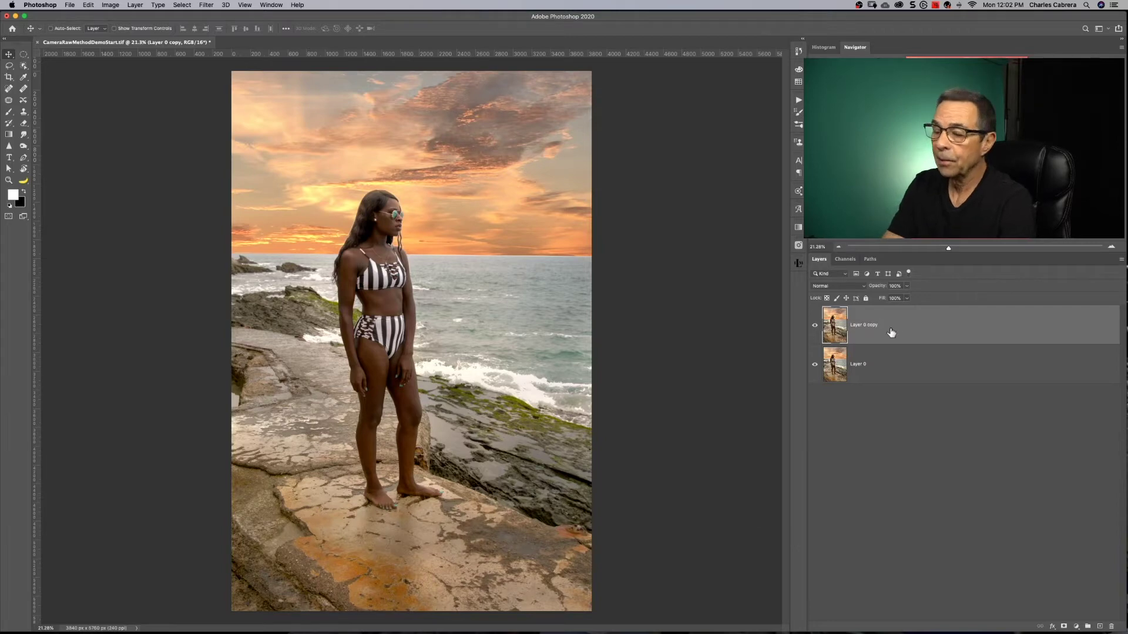
right_click(890, 326)
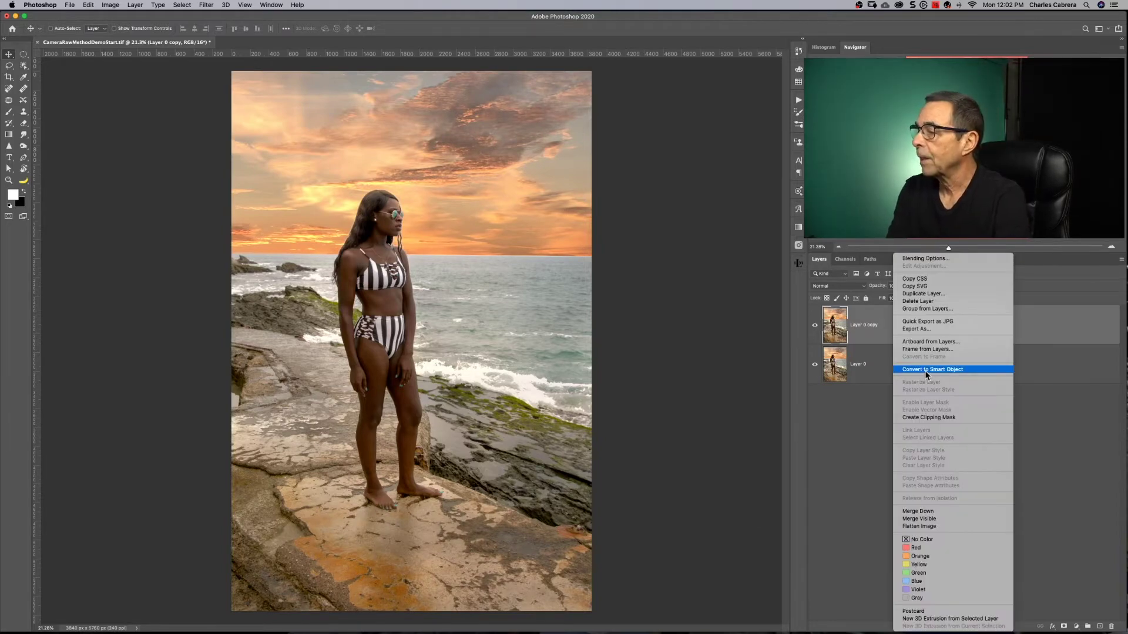
click(925, 370)
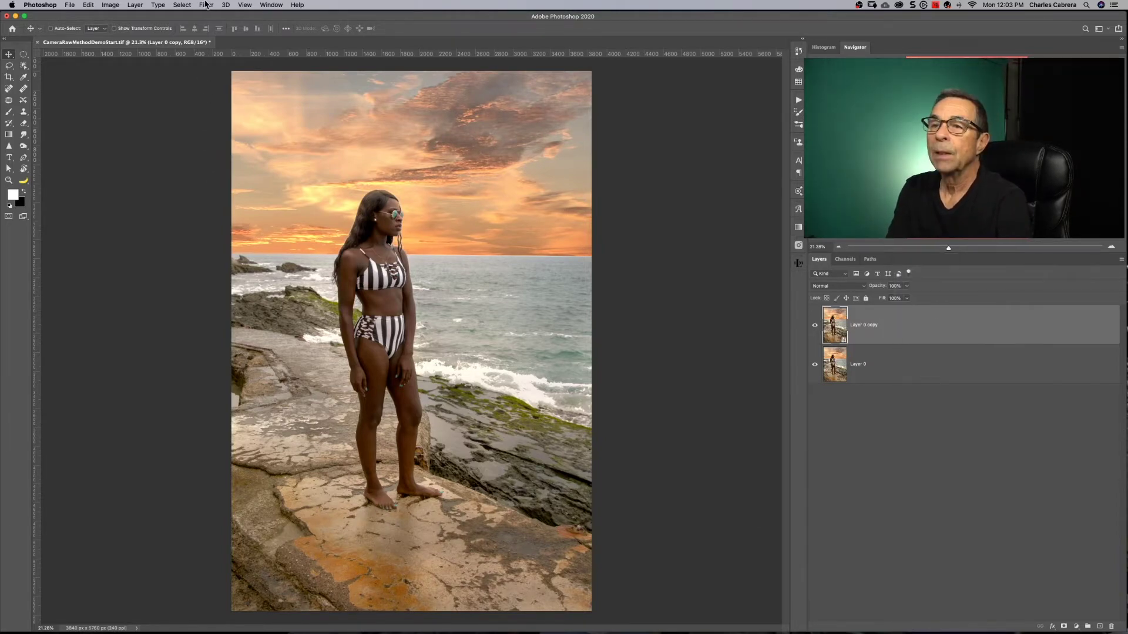
click(206, 6)
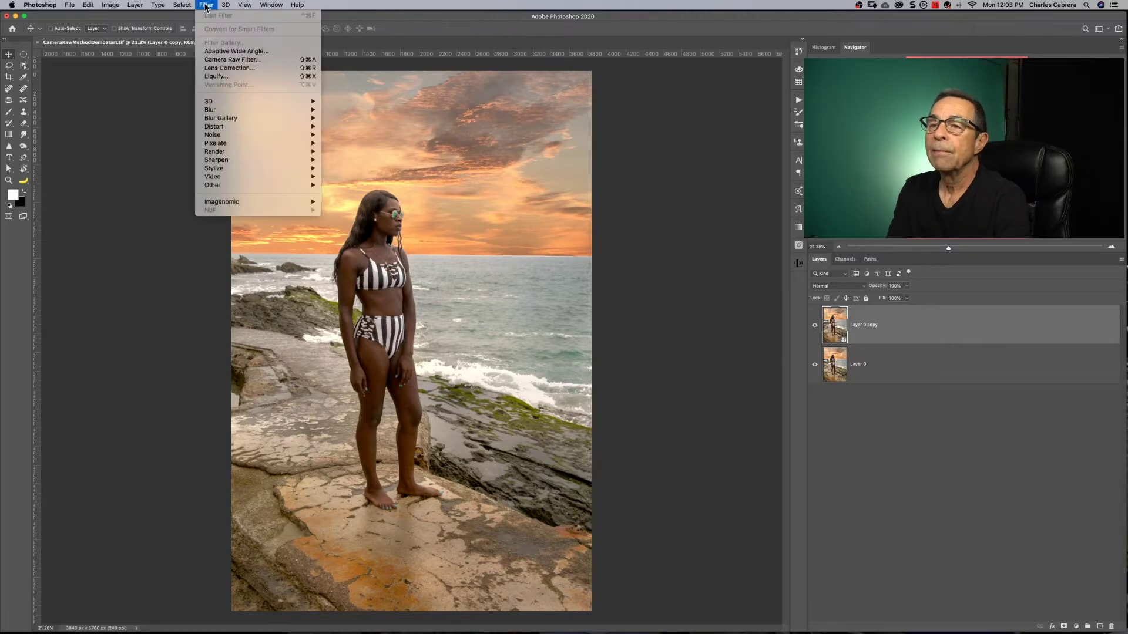
click(212, 60)
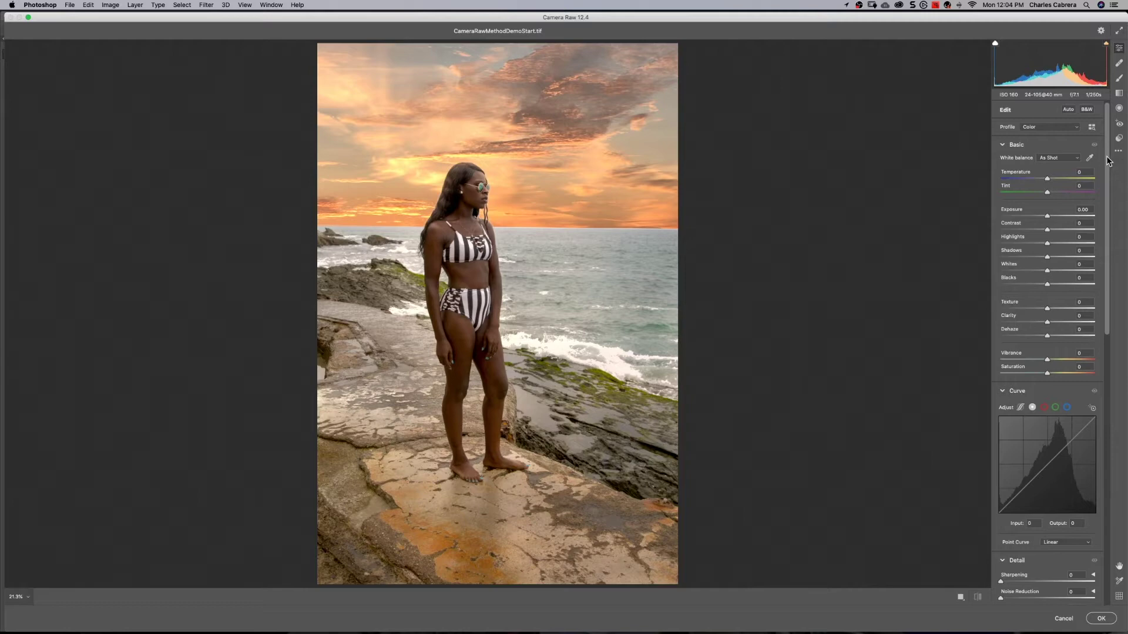
- Set the Camera Raw vignette to amount -81, midpoint 43, roundness -4, feather 33, highlights 42
drag(1108, 160, 1103, 391)
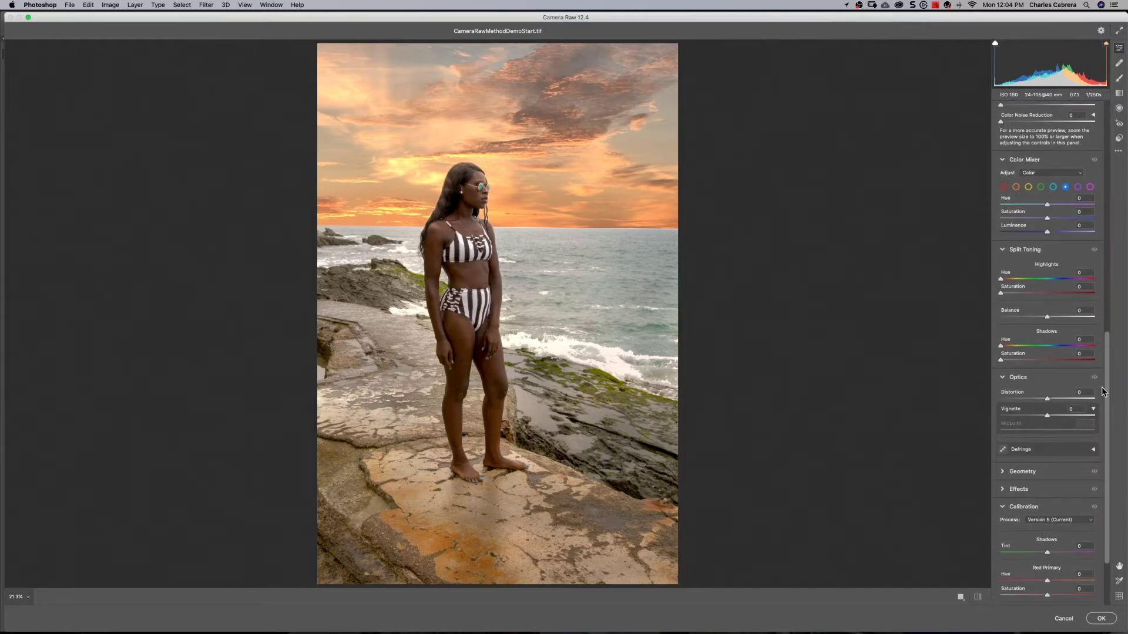
click(1001, 491)
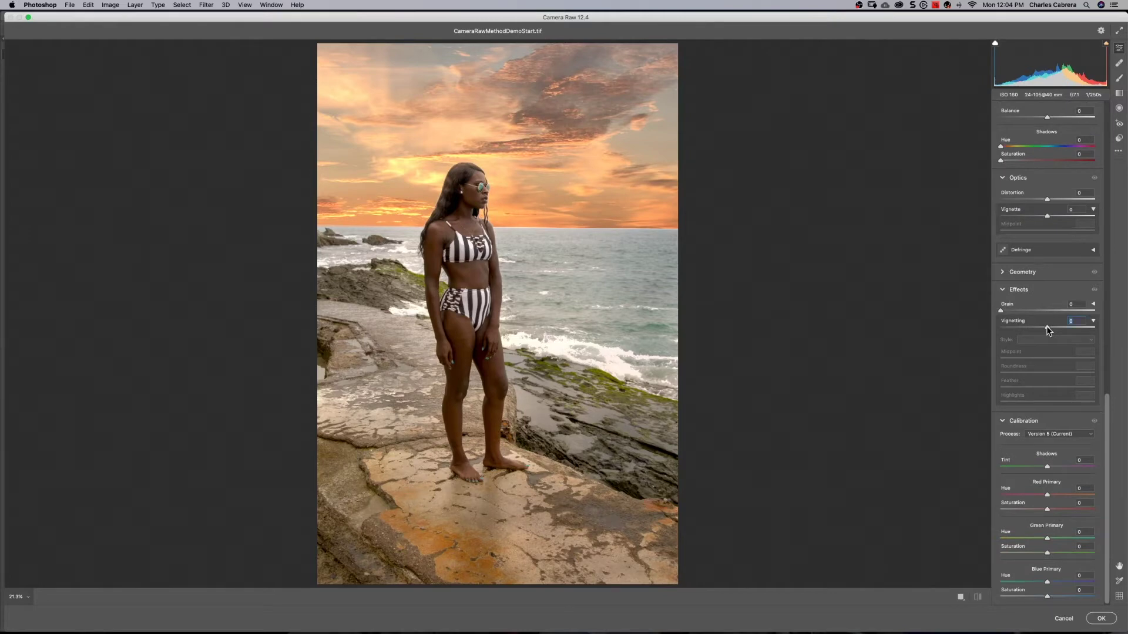
drag(1048, 329, 1041, 403)
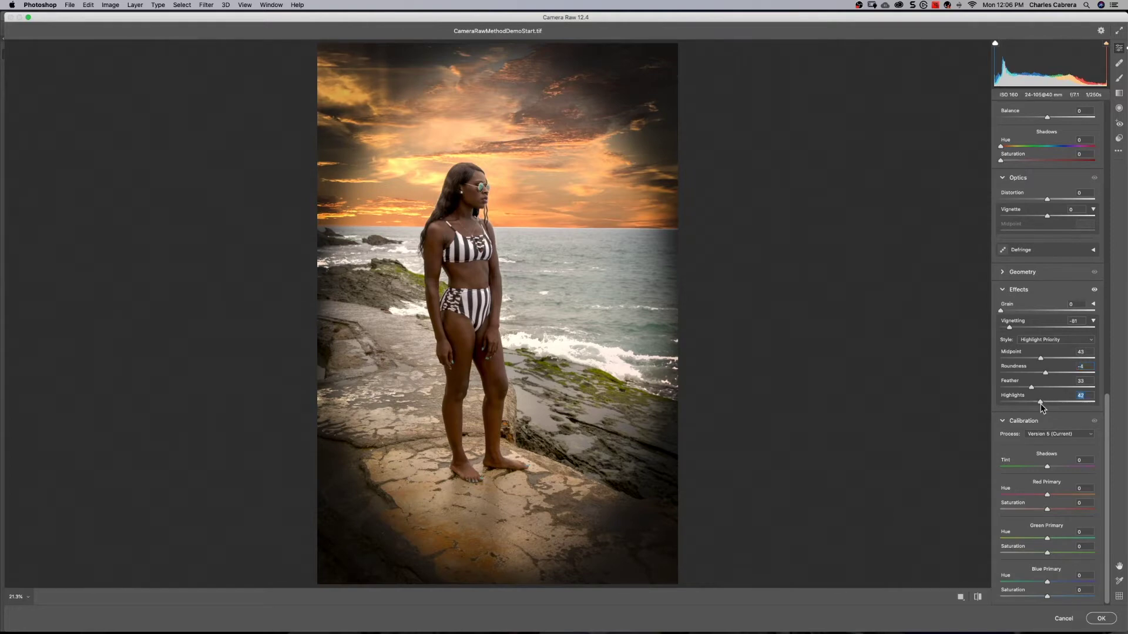
- Keep the Highlight Priority style, lighten the vignette to -49, compare before/after, and apply the filter
click(1043, 342)
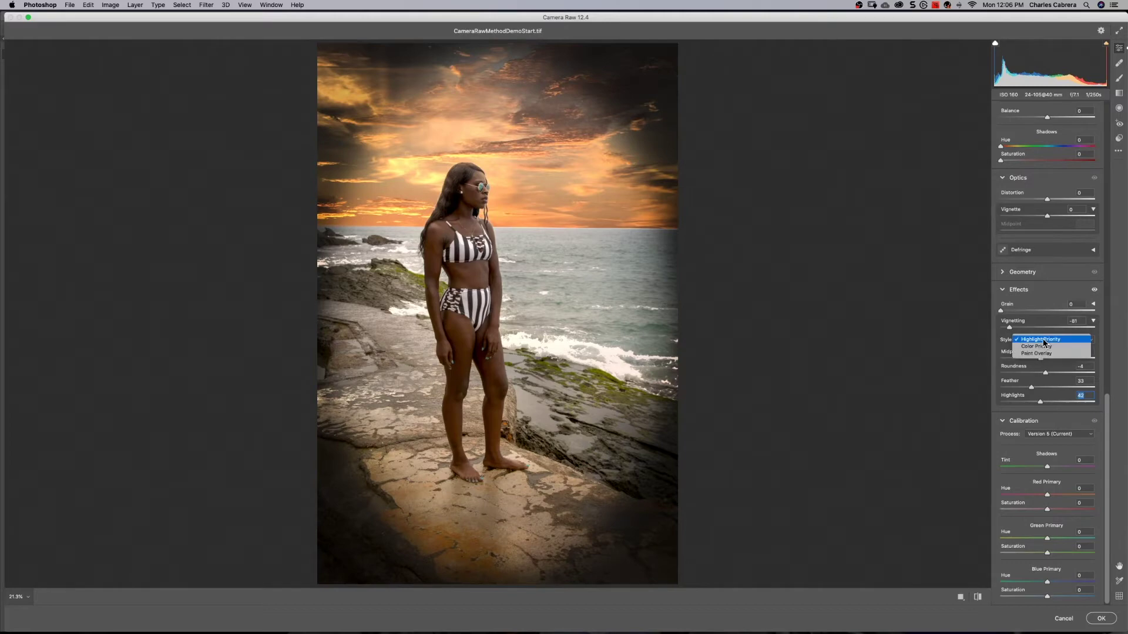
click(1037, 346)
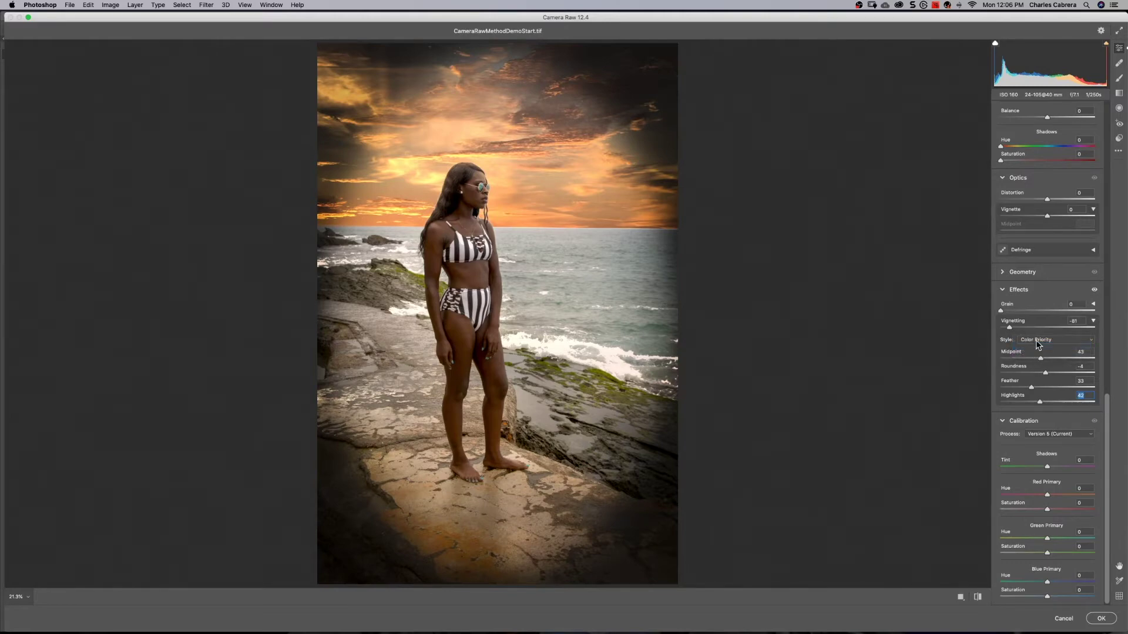
click(1037, 340)
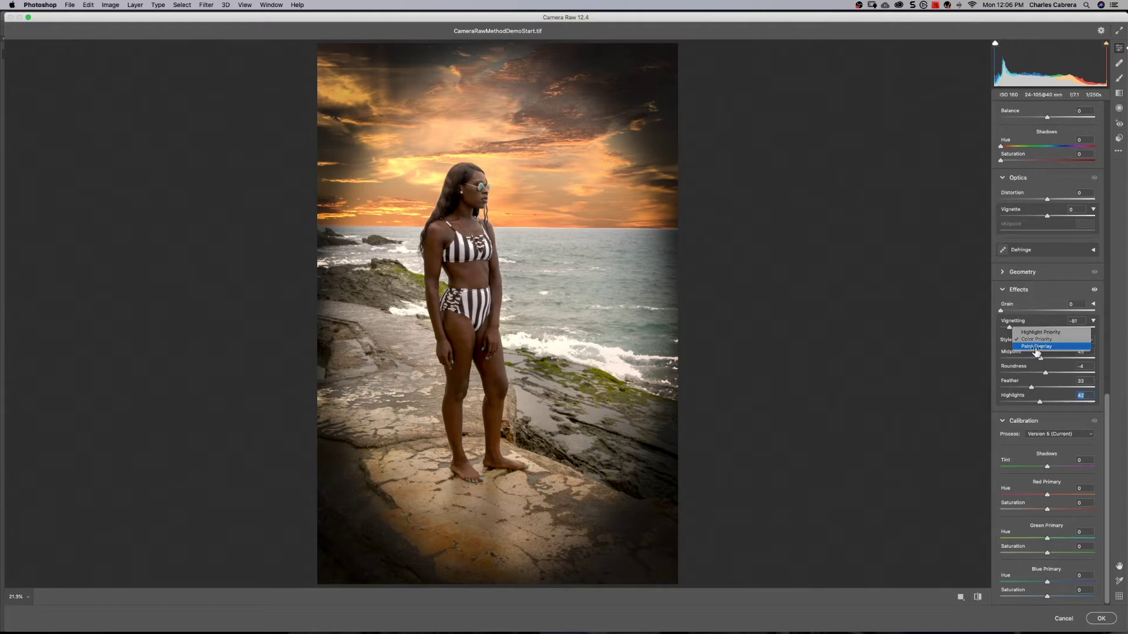
click(1037, 332)
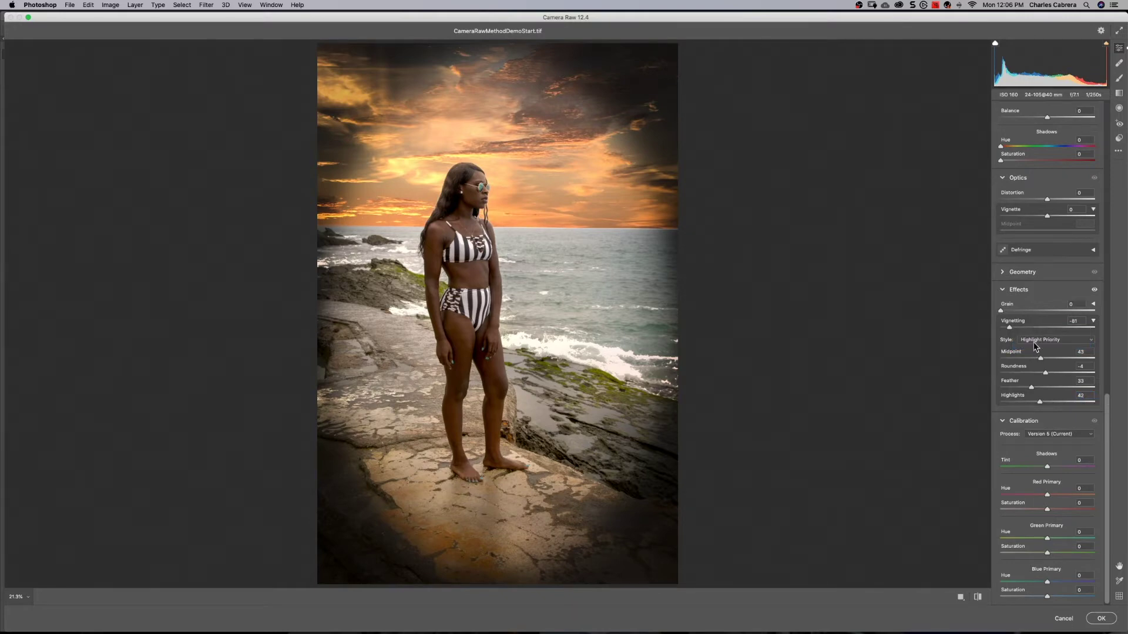
mouse_move(1013, 330)
mouse_down()
mouse_move(1041, 333)
mouse_move(1025, 333)
mouse_up()
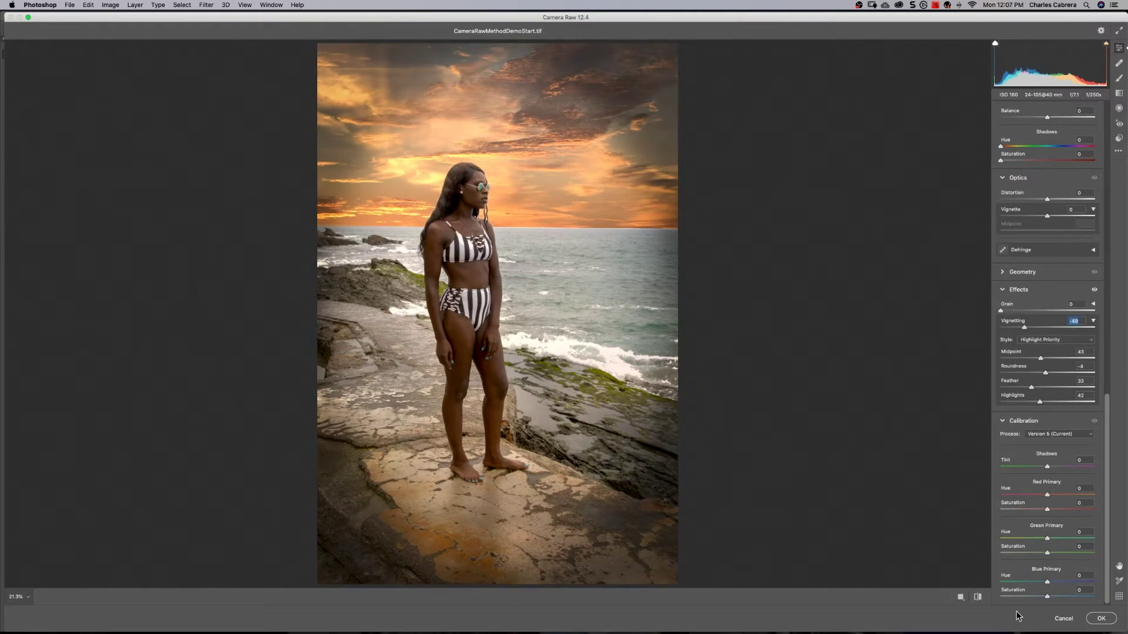
key(q)
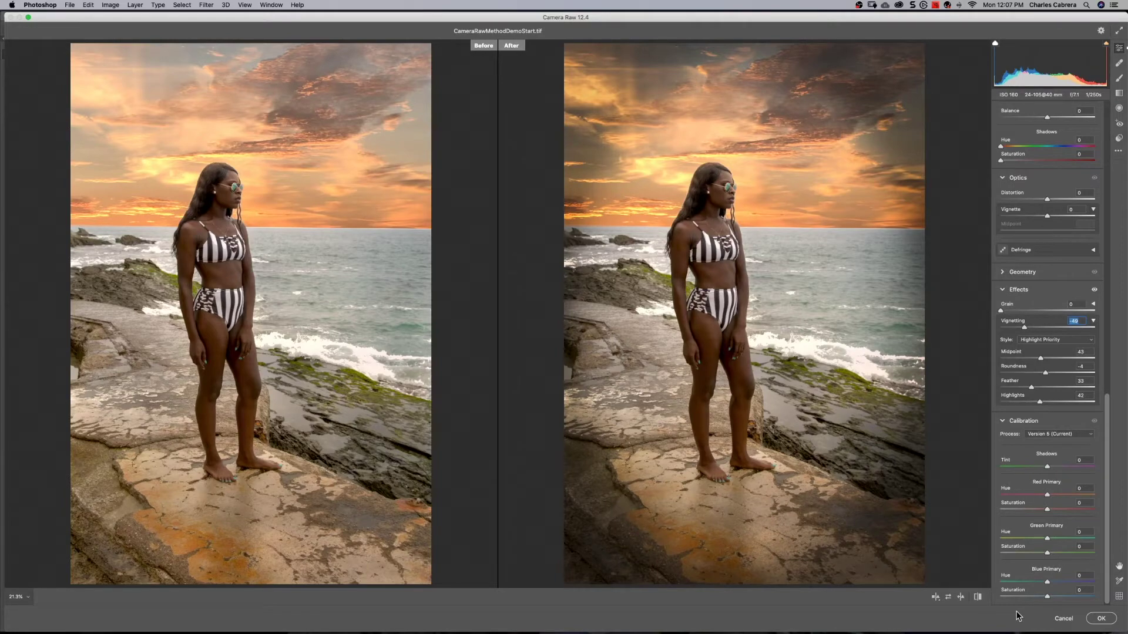
click(1101, 619)
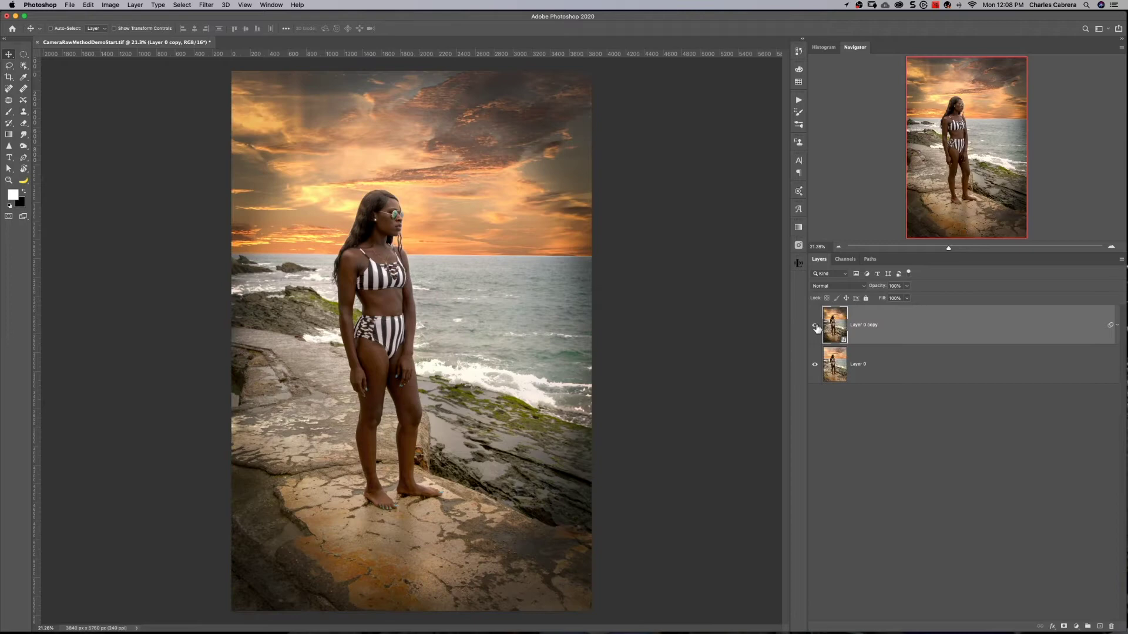
- Lower the vignetted Layer 0 copy's opacity to 80% in the Layers panel
click(206, 5)
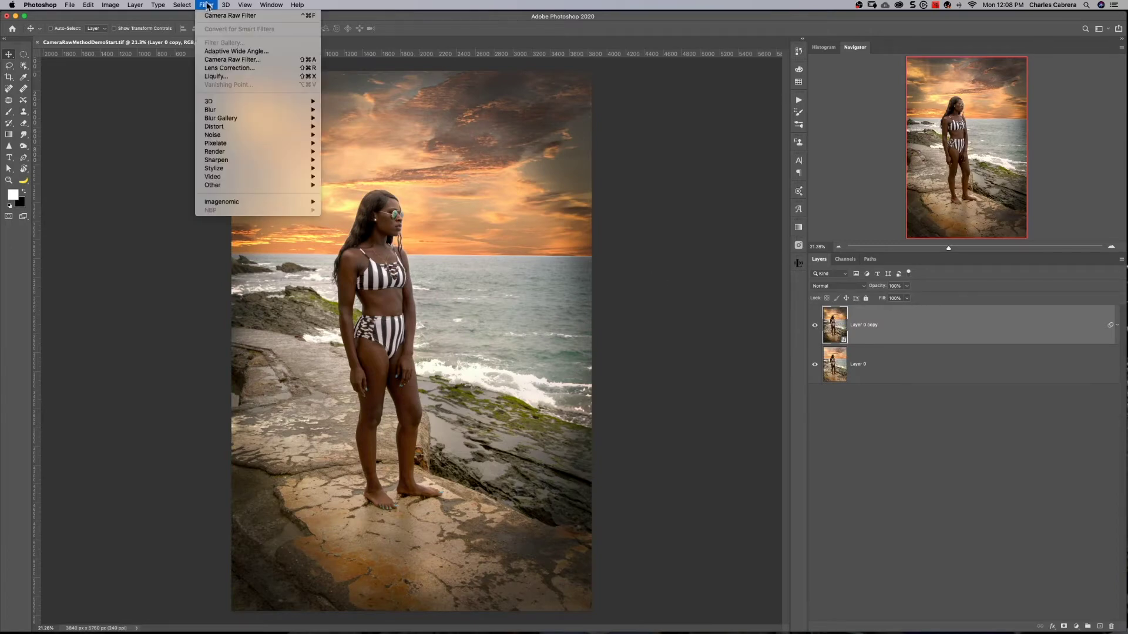
click(939, 340)
click(907, 298)
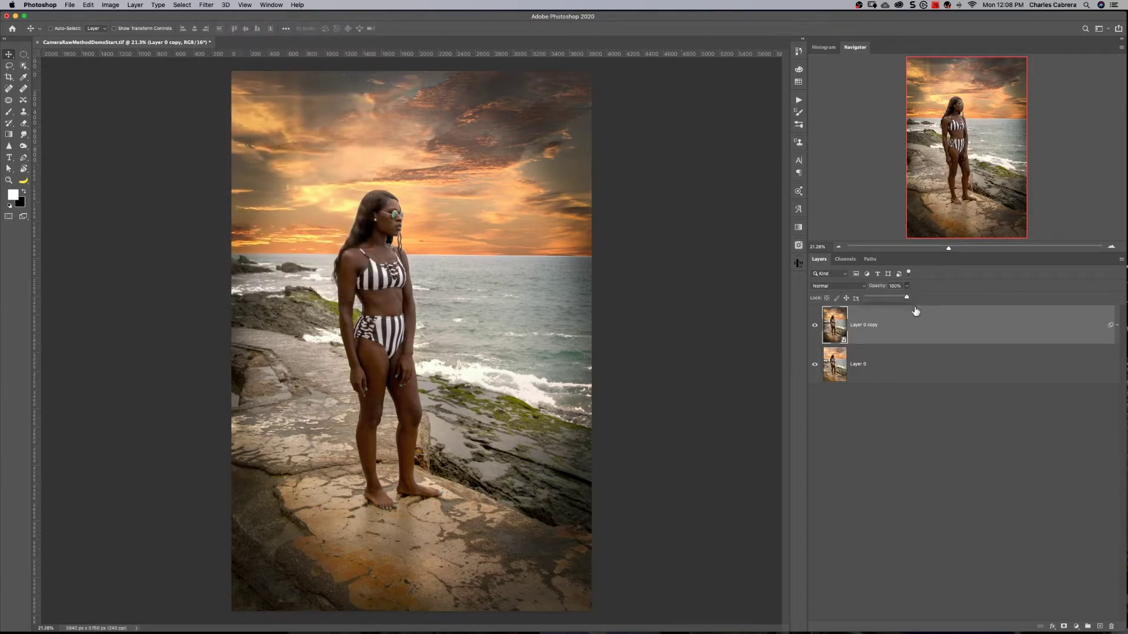
drag(901, 298, 883, 299)
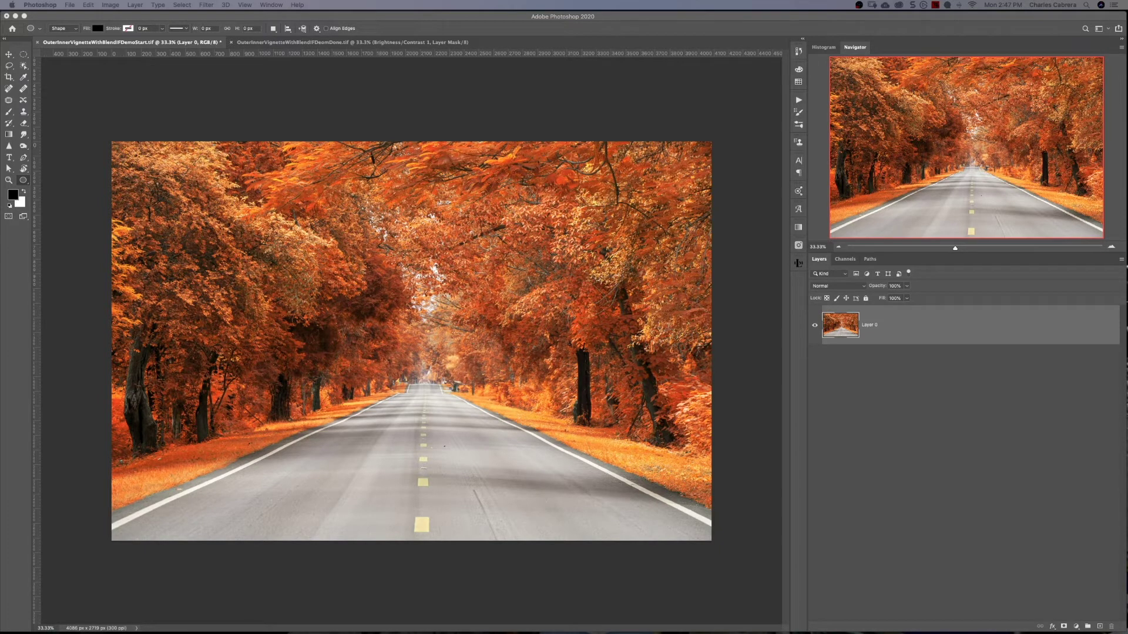
- Draw an elliptical selection over the autumn road and tree tunnel, then show the adjustment layer list
click(24, 55)
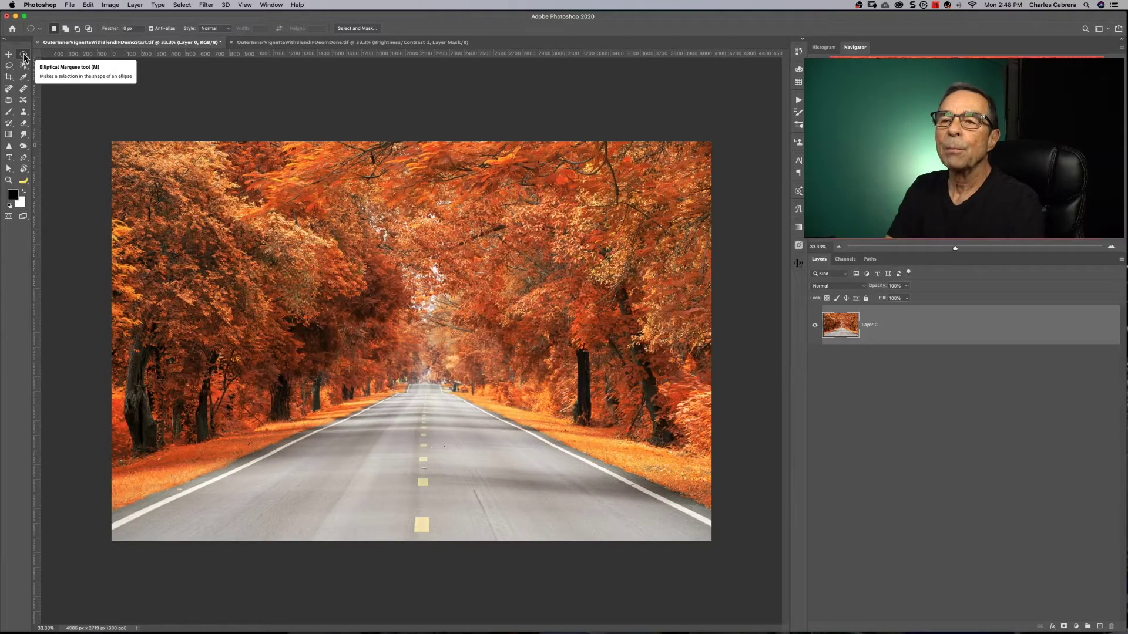
drag(193, 246, 659, 504)
key(space)
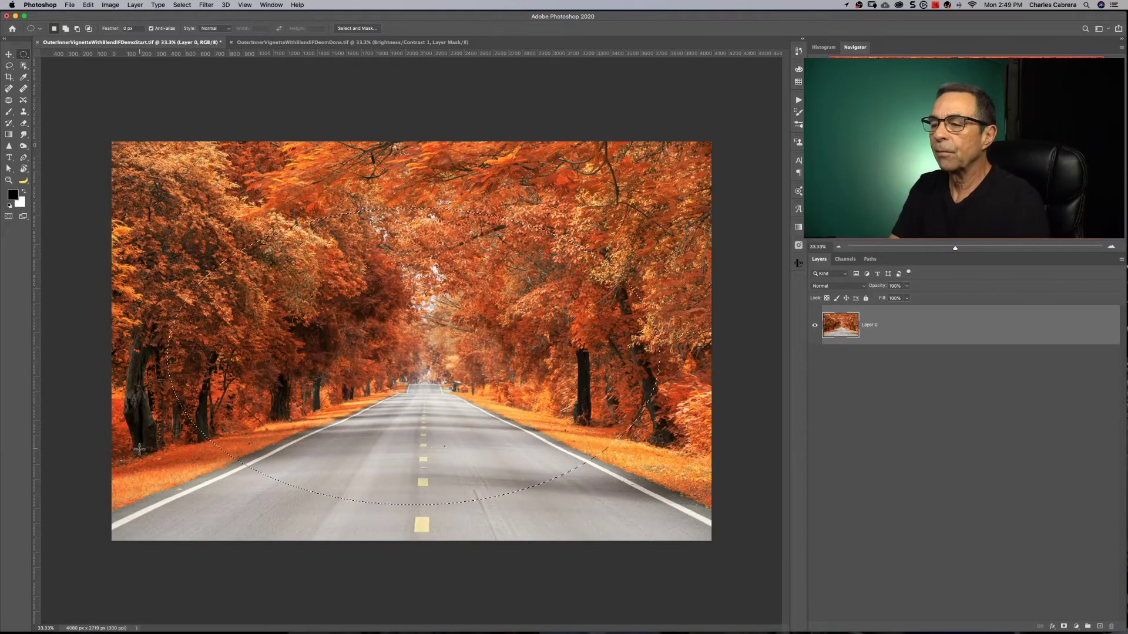
click(1076, 626)
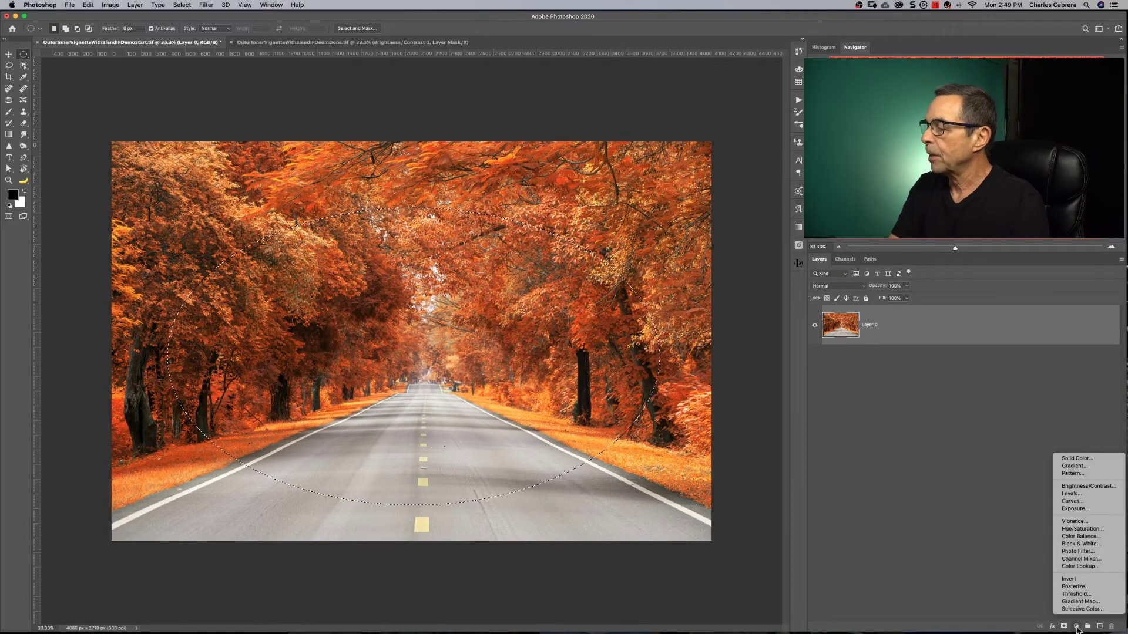
- Add an ellipse-masked Brightness/Contrast adjustment at brightness -130, then select its mask
click(1080, 486)
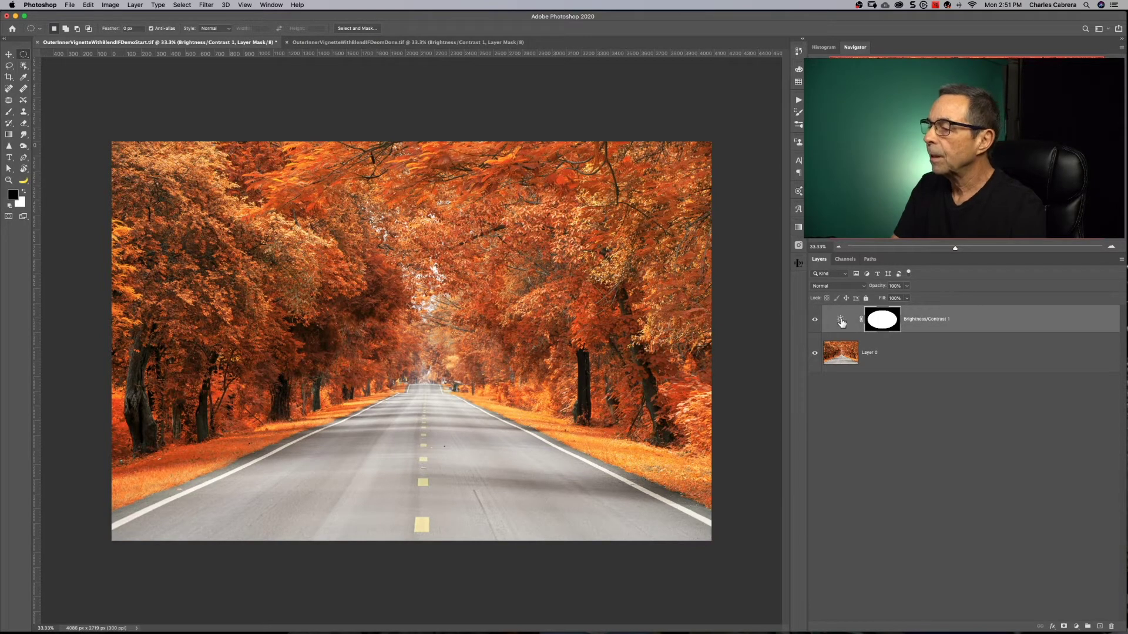
double_click(841, 320)
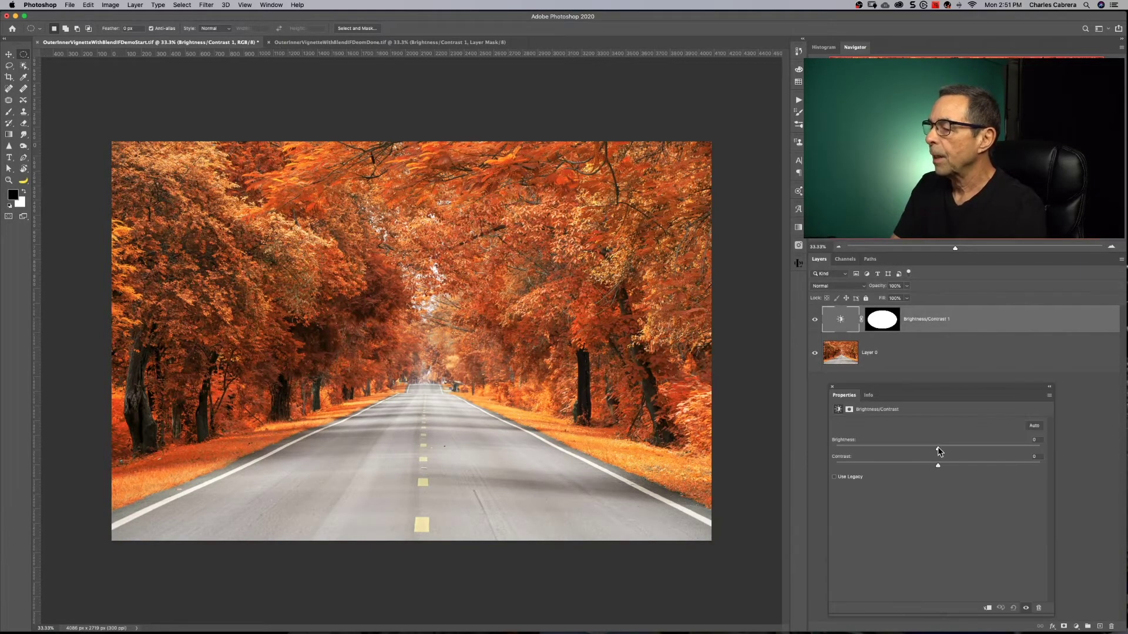
drag(937, 447, 850, 450)
click(884, 323)
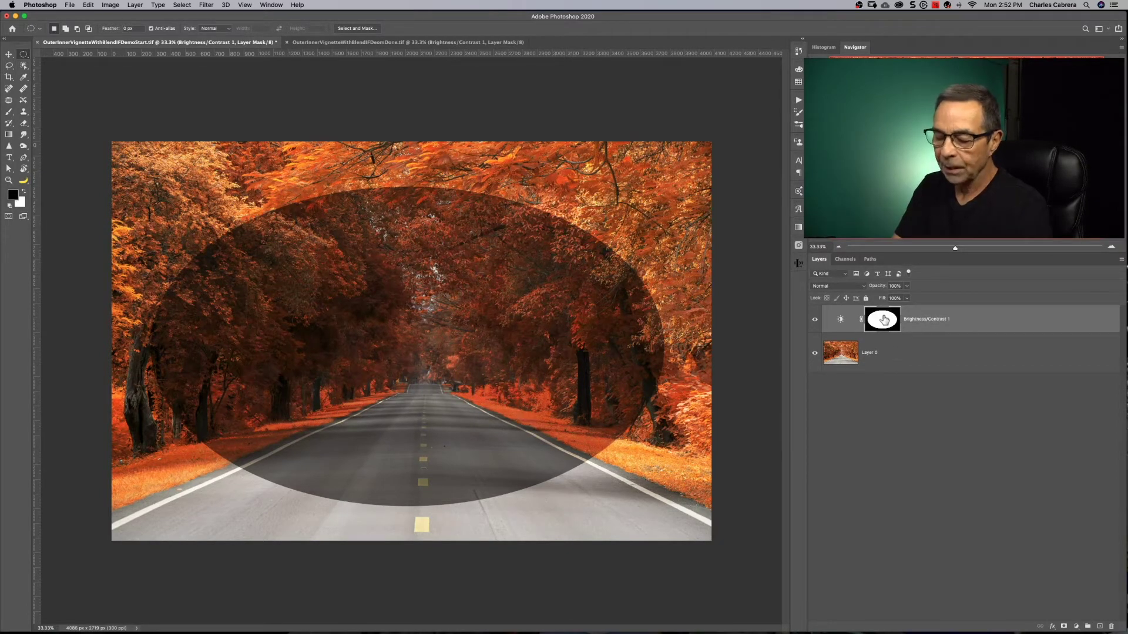
- Free-transform the Brightness/Contrast mask's ellipse to about 104% and commit the resize
key(super+t)
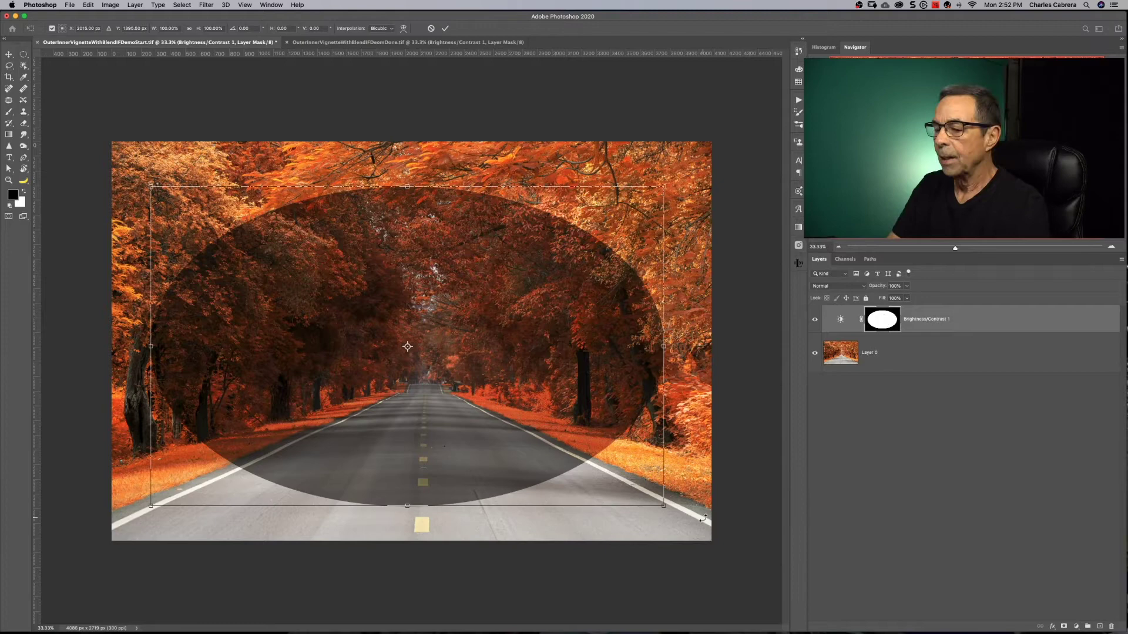
drag(663, 506, 660, 503)
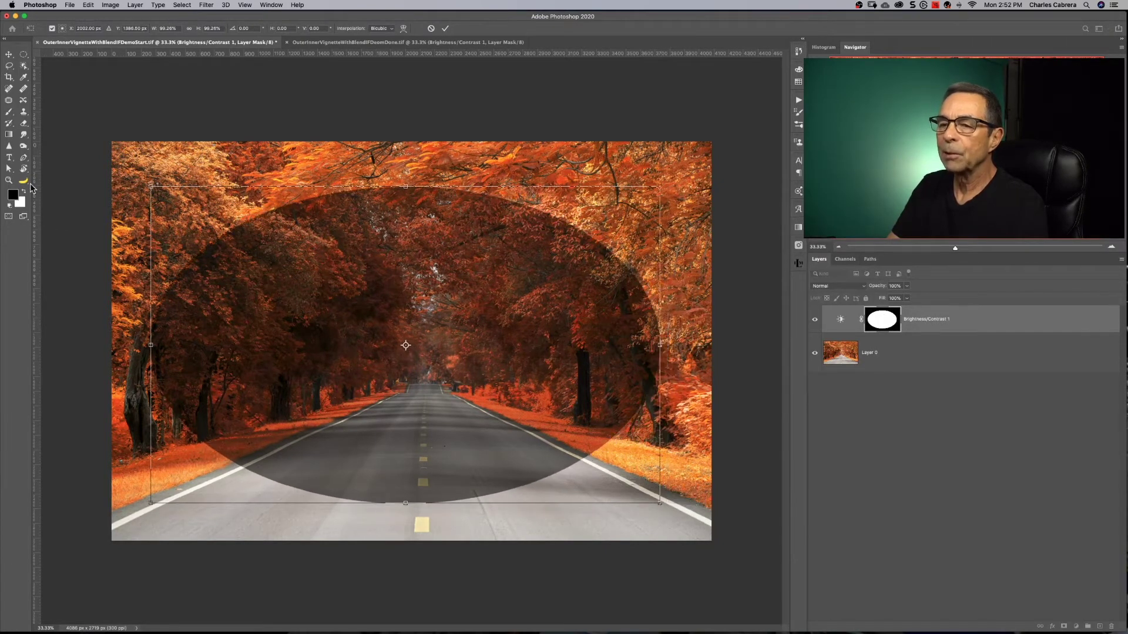
drag(109, 172, 140, 171)
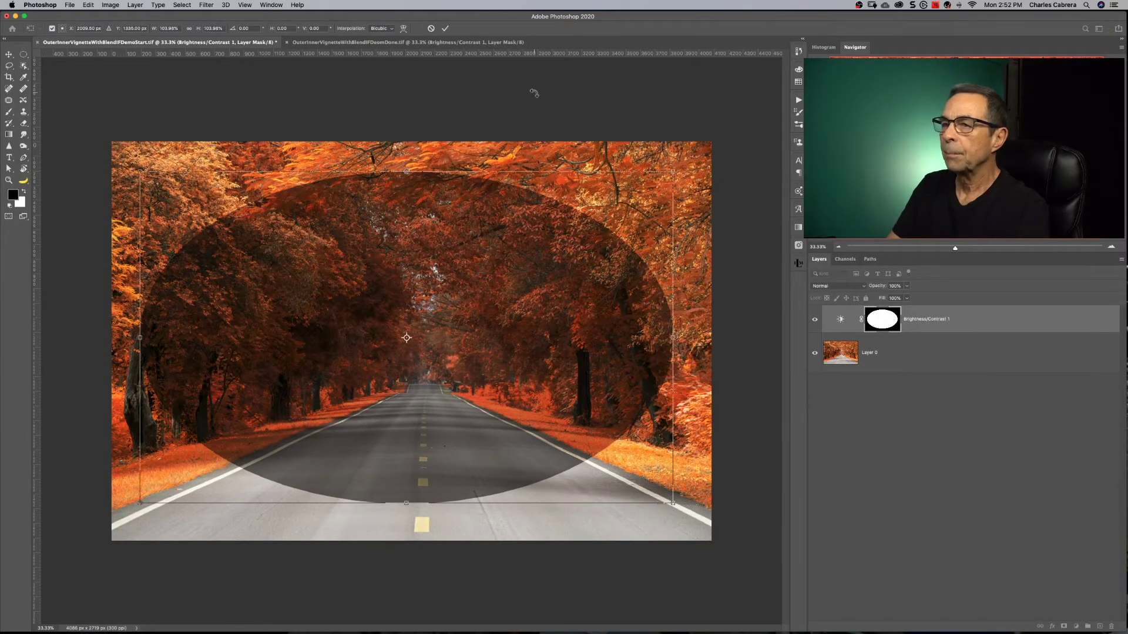
click(445, 30)
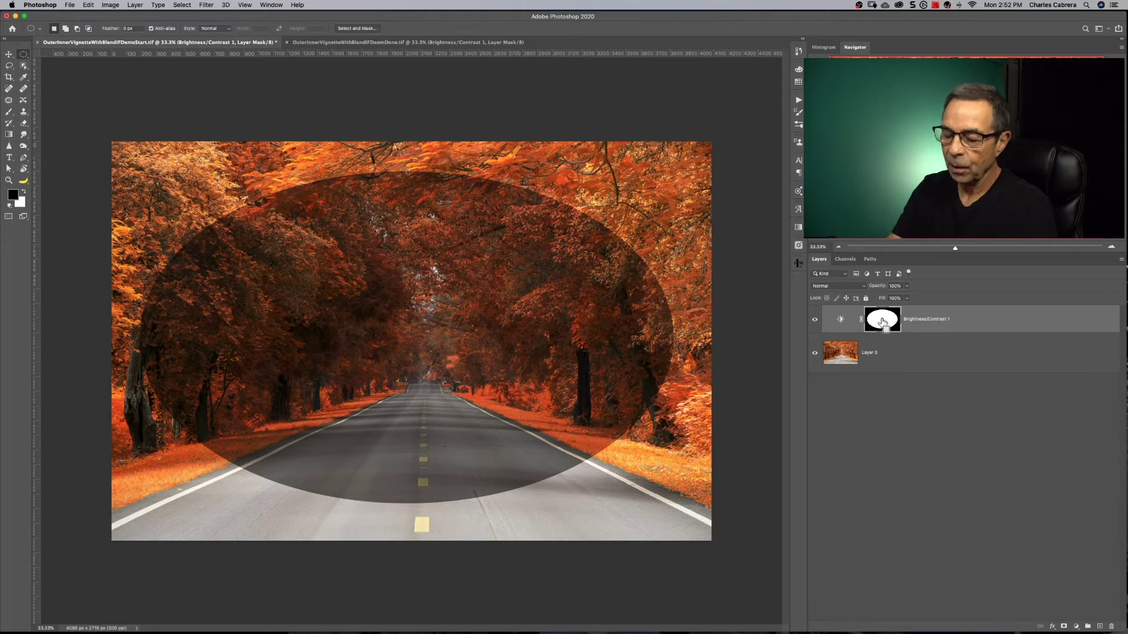
- Invert the Brightness/Contrast mask and feather its edge to about 142 px
key(super+i)
click(841, 322)
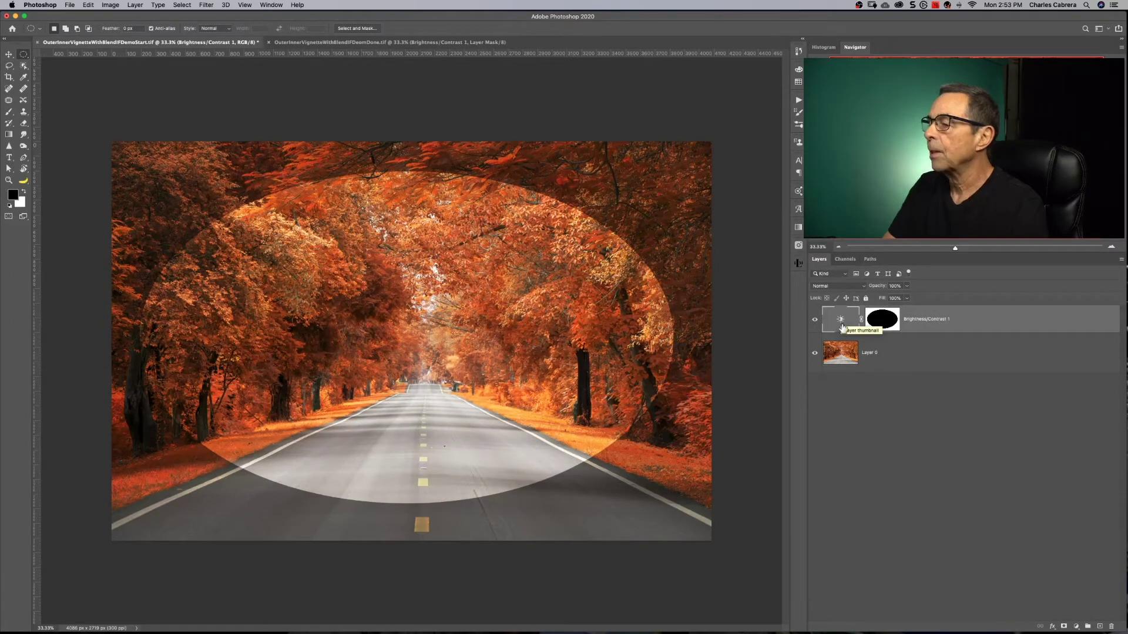
double_click(841, 322)
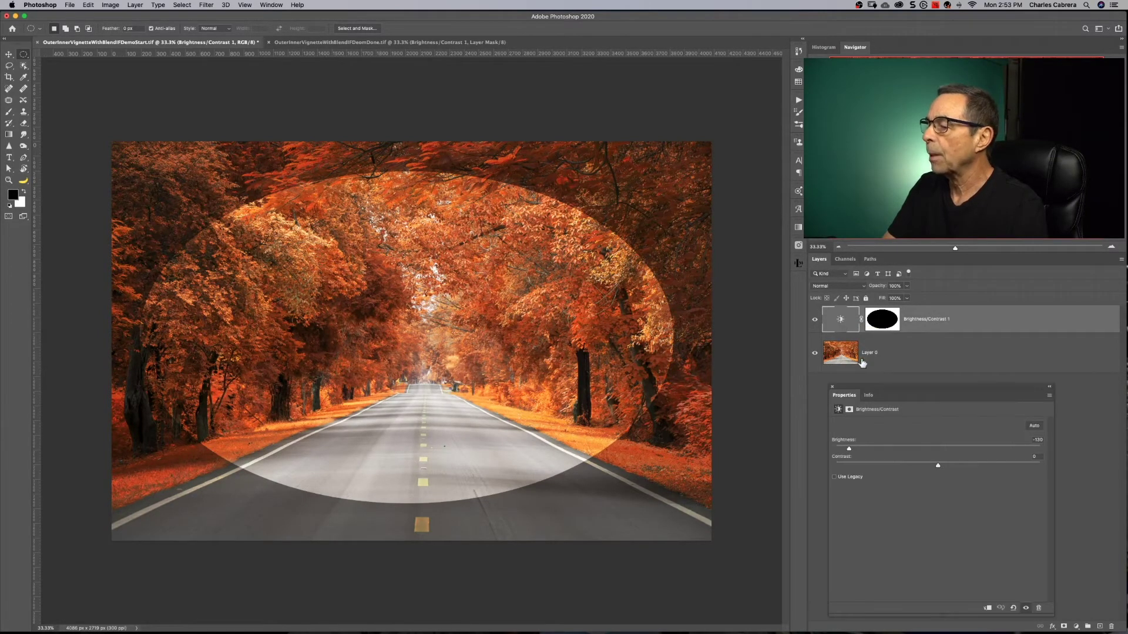
click(886, 324)
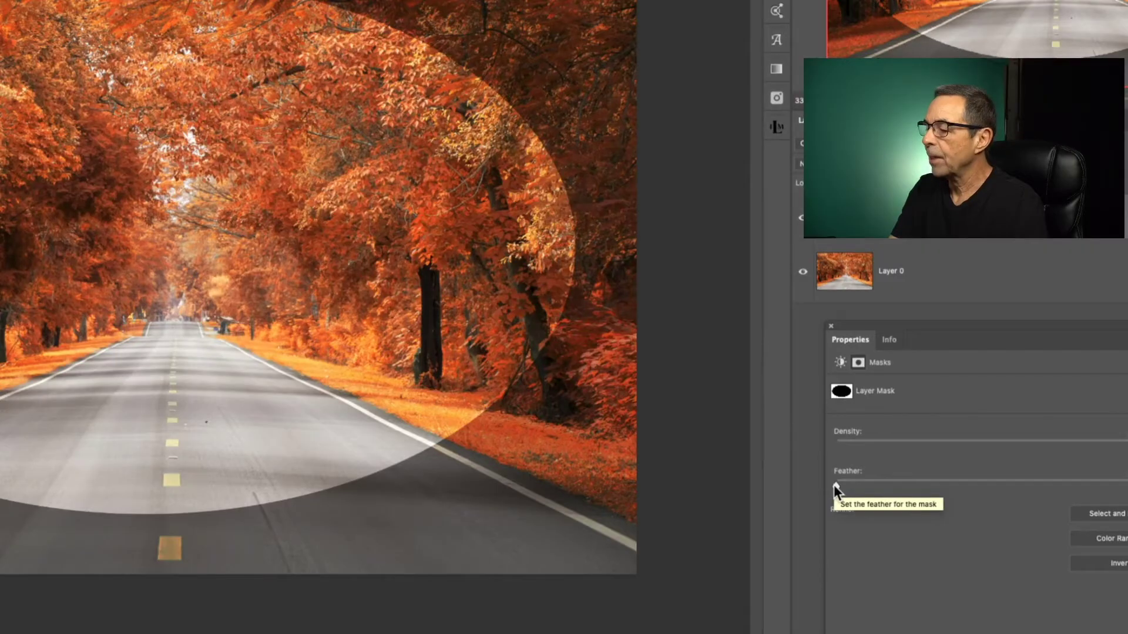
drag(833, 484, 968, 488)
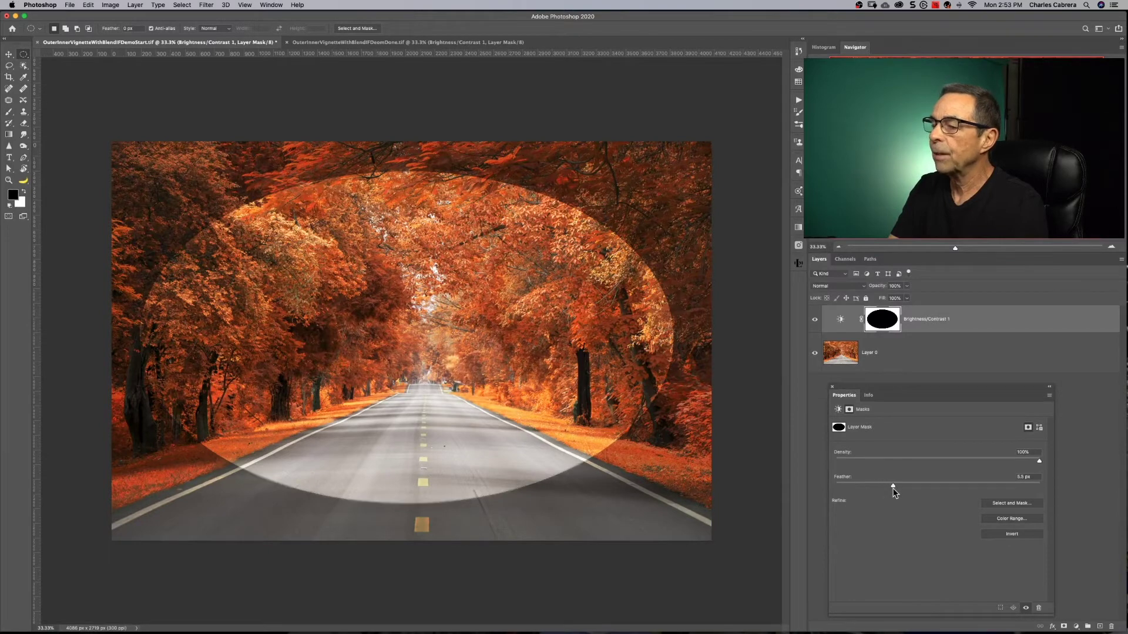
click(832, 387)
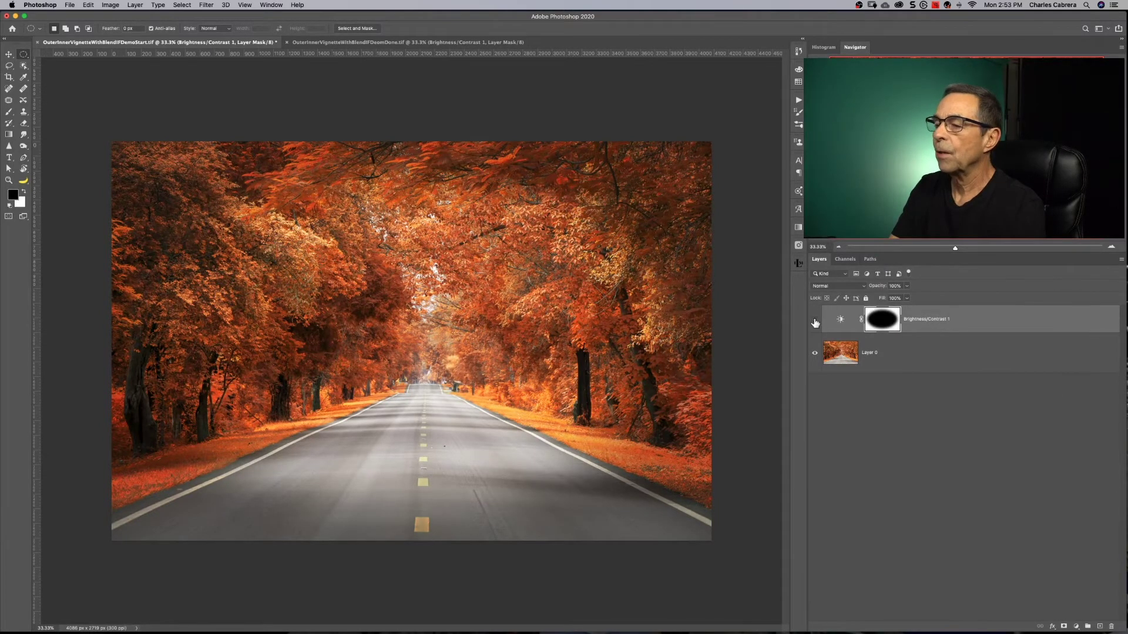
- Toggle the vignette off and on to compare, then recheck the mask's 142 px feather
click(814, 322)
click(814, 321)
click(841, 319)
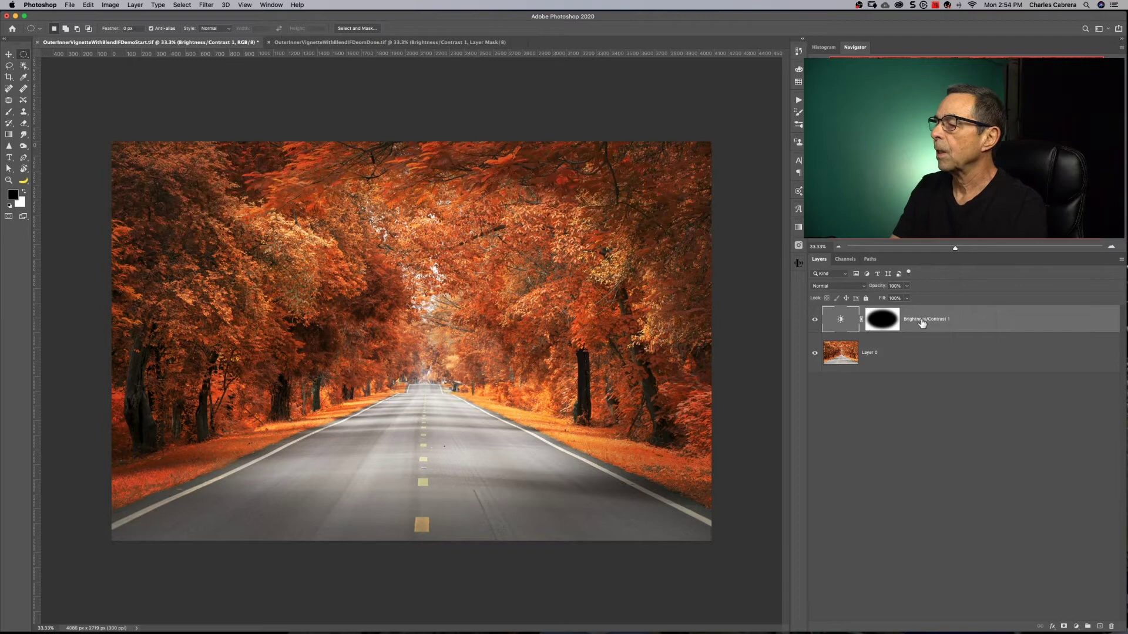
double_click(842, 323)
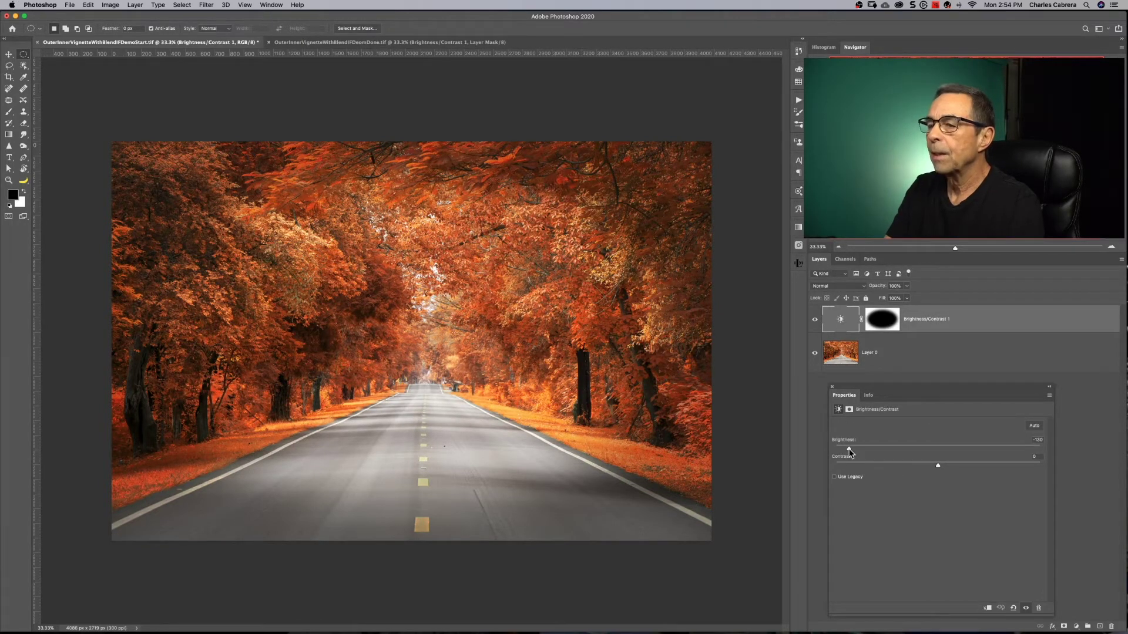
click(885, 321)
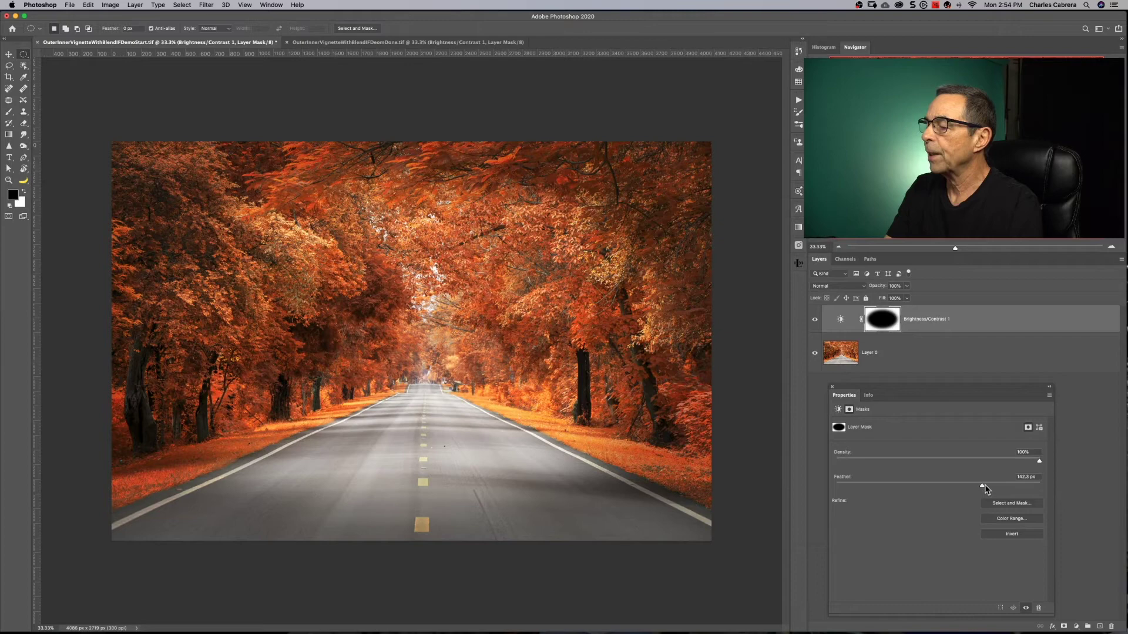
click(841, 320)
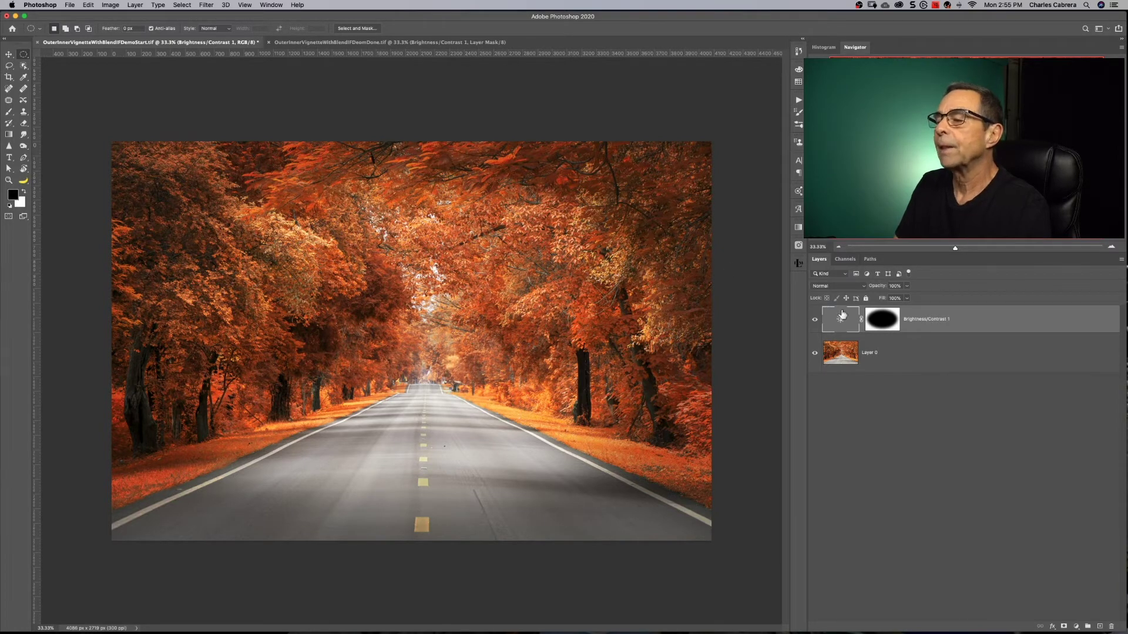
- Split the Underlying Layer Blend If white slider to about 63/169 so bright road areas stay undarkened
click(880, 321)
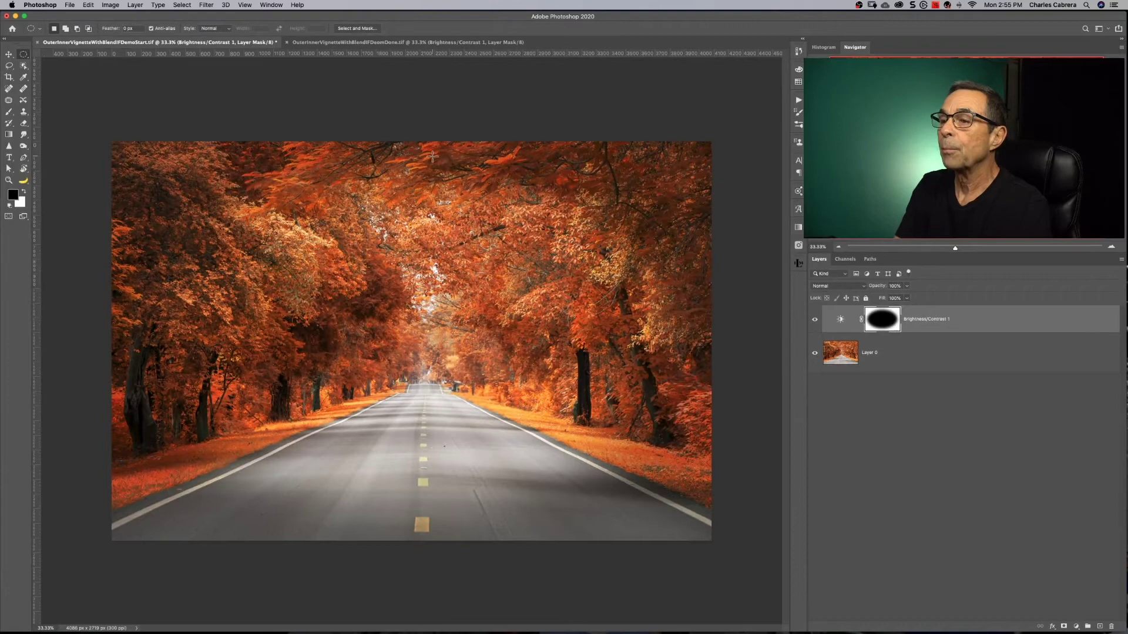
click(840, 319)
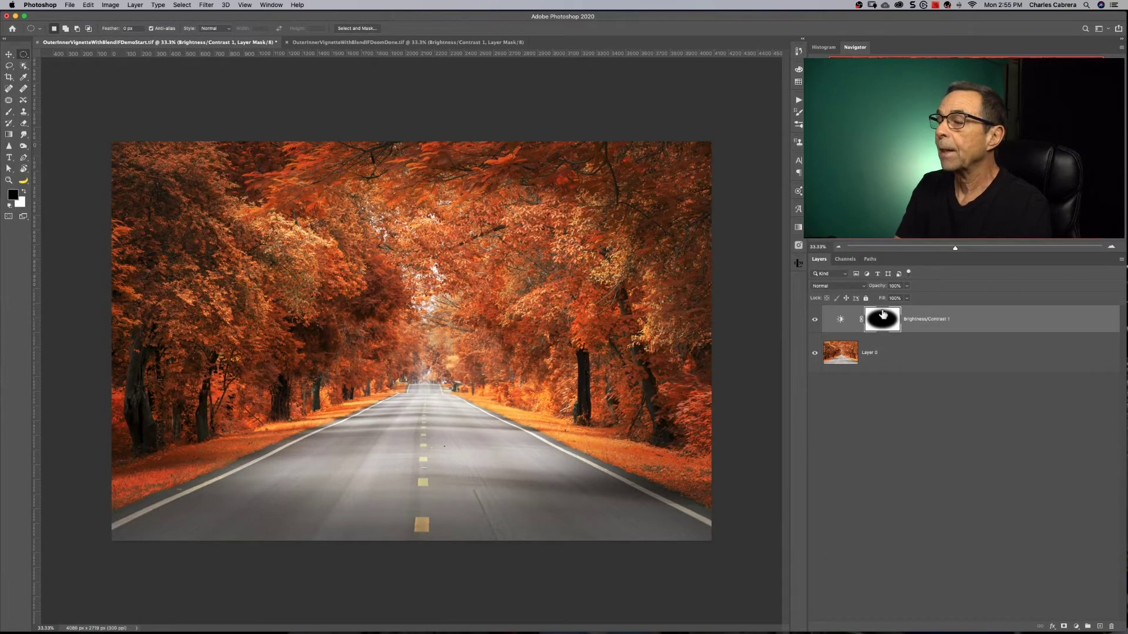
double_click(980, 323)
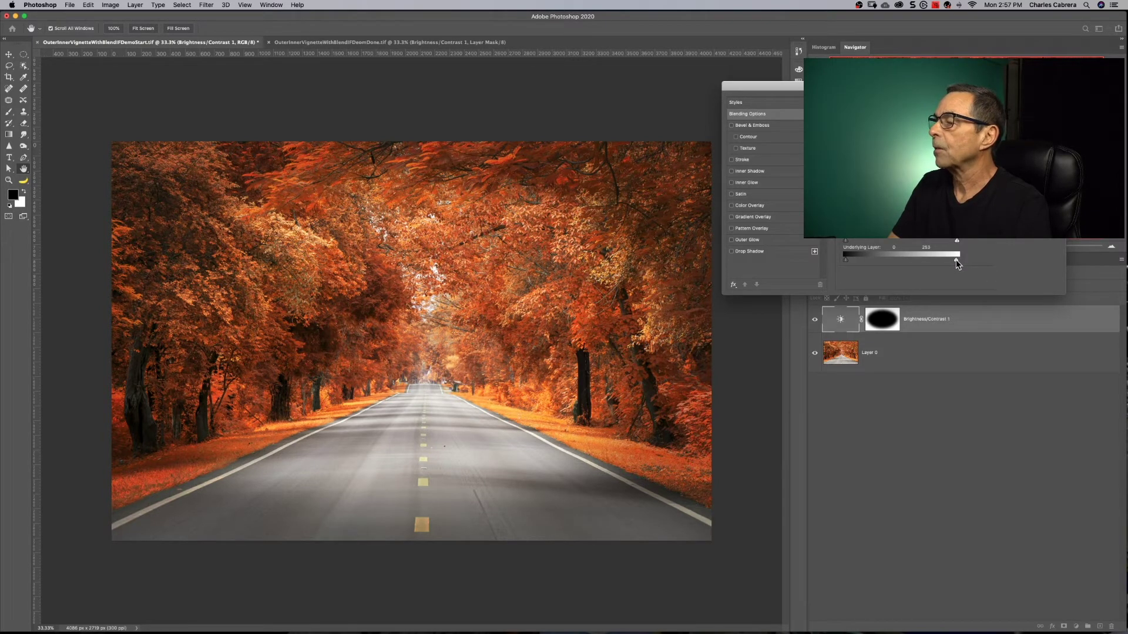
drag(957, 264, 922, 262)
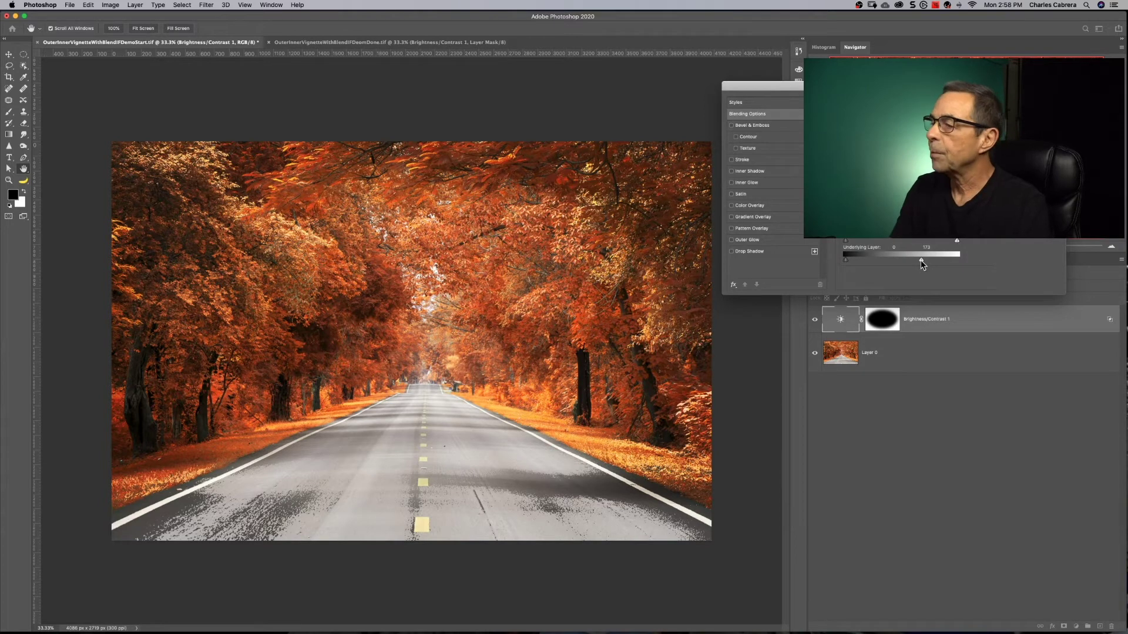
drag(922, 263, 872, 262)
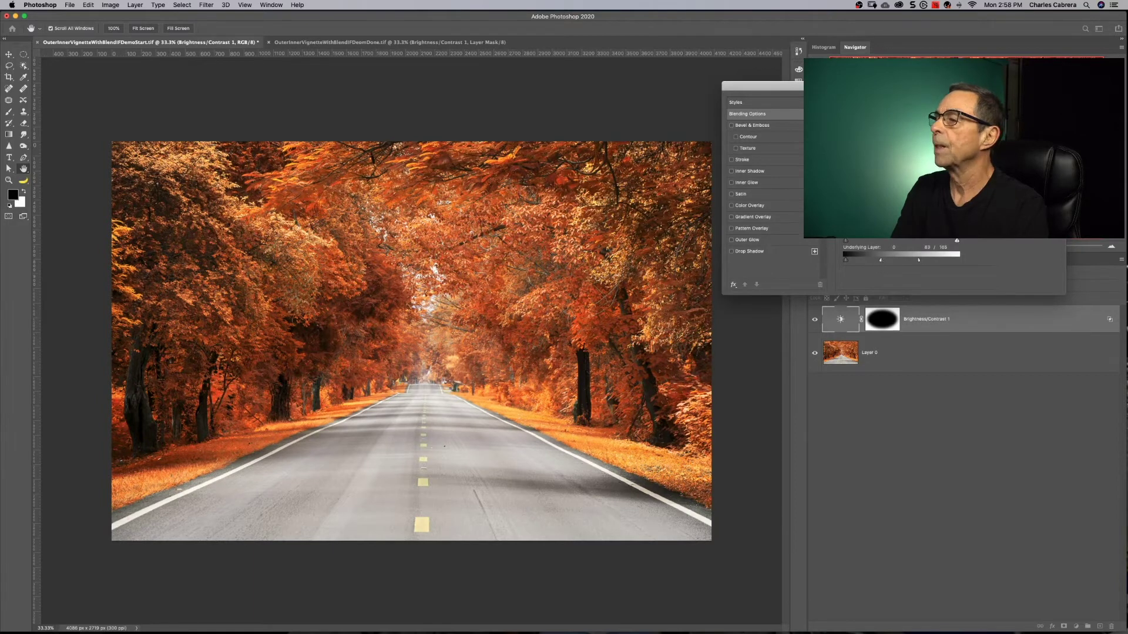
key(Return)
click(814, 320)
click(815, 320)
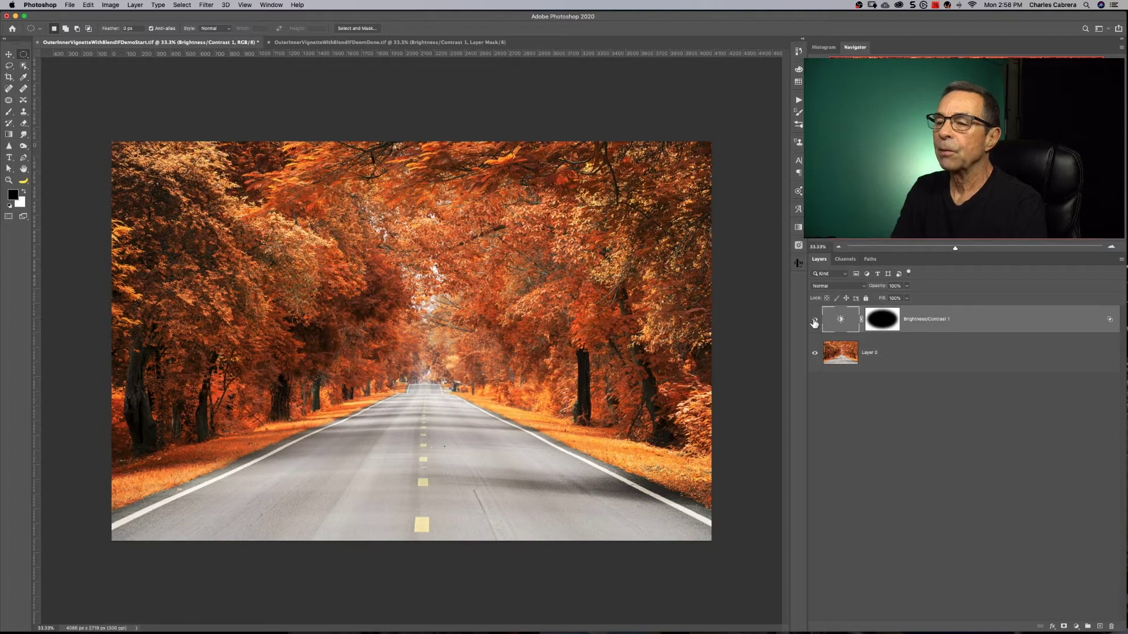
click(815, 320)
click(814, 321)
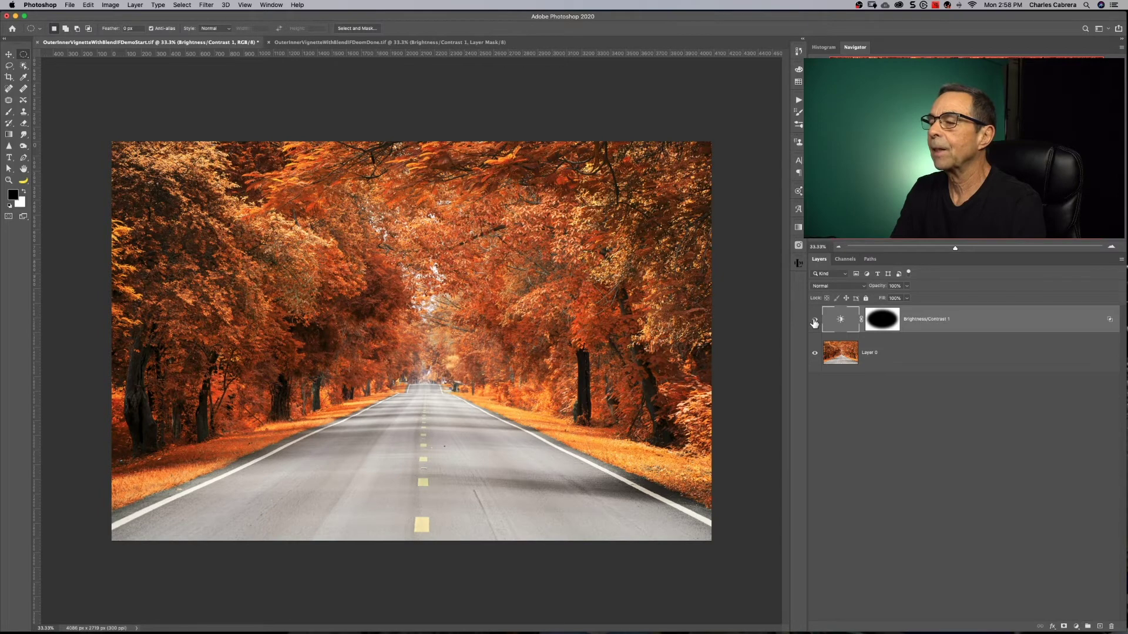
click(815, 320)
click(814, 321)
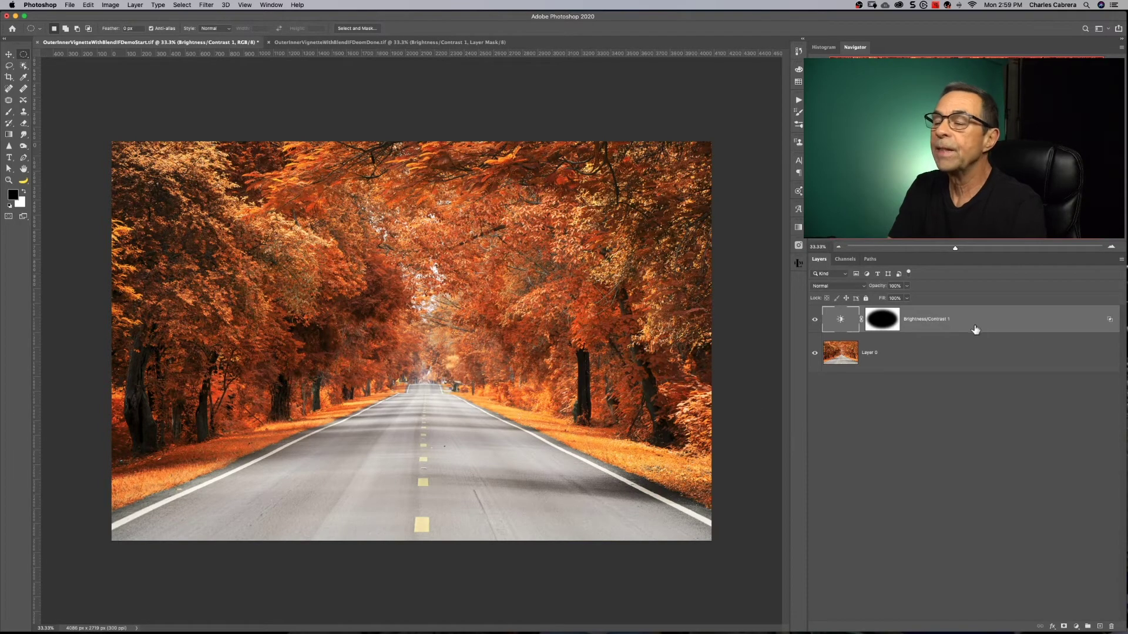
- Select a rectangle around the road's vanishing point and add a brightening Brightness/Contrast adjustment
click(25, 57)
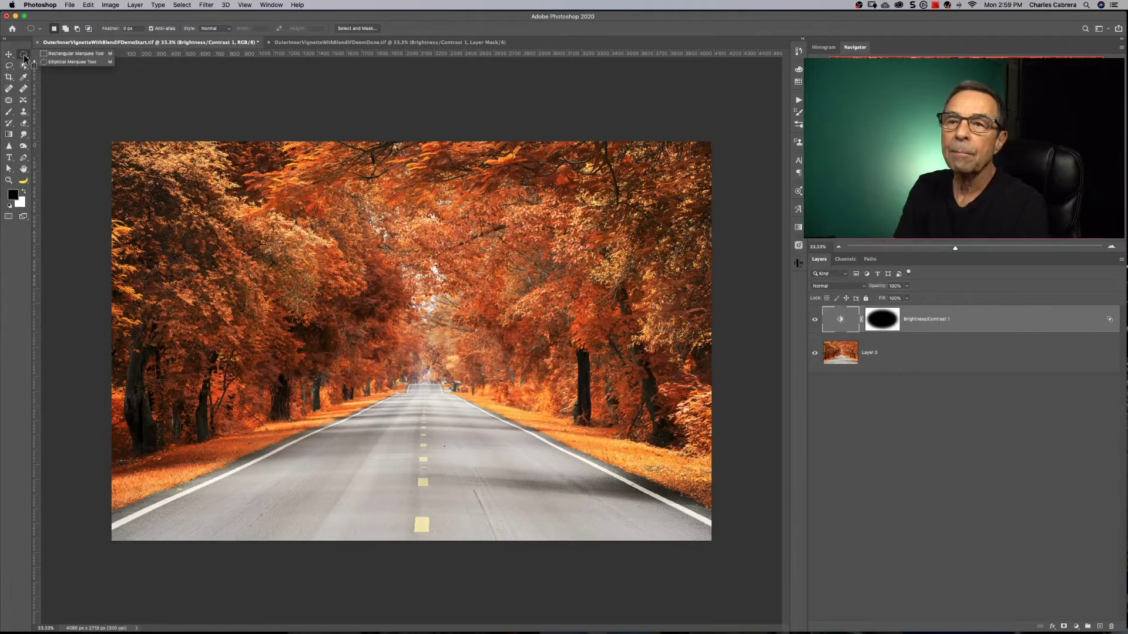
click(64, 54)
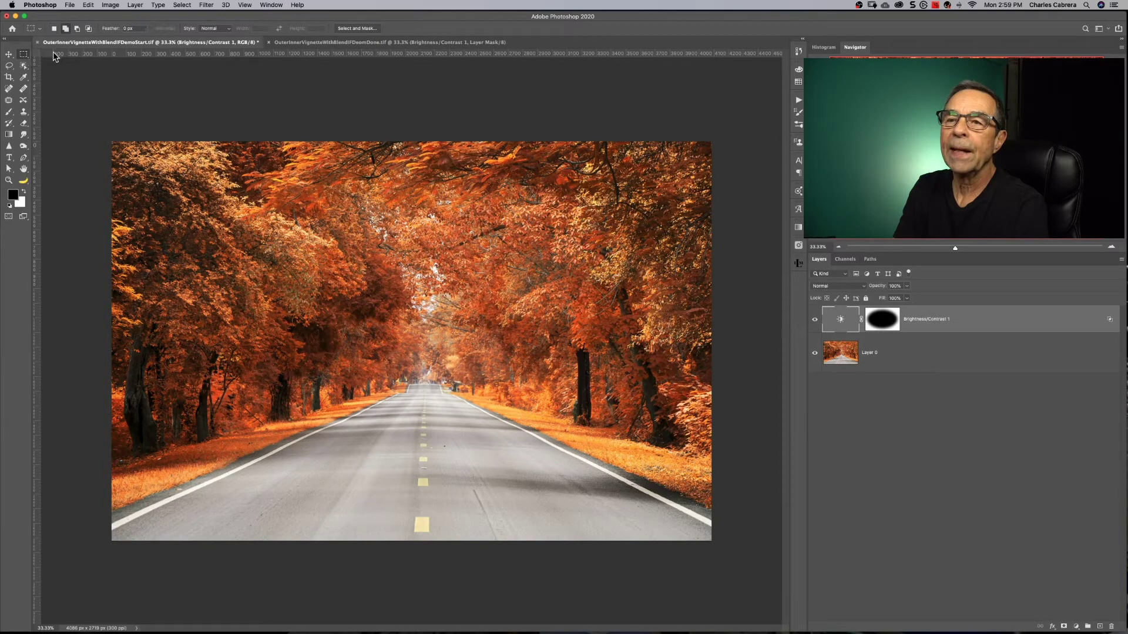
drag(356, 310, 494, 438)
click(1076, 626)
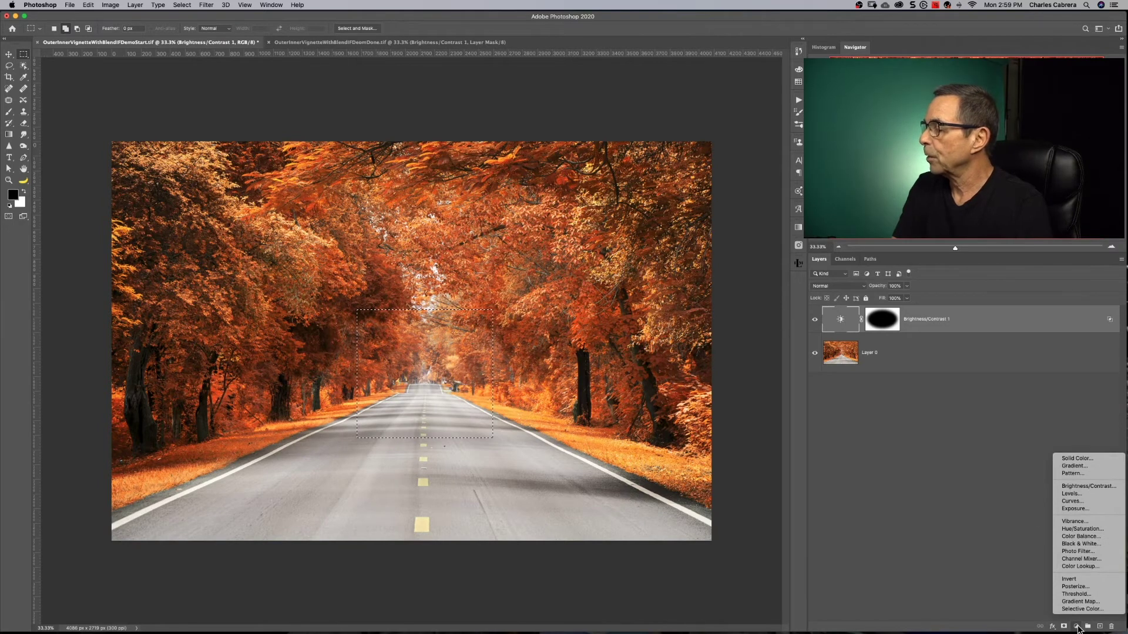
click(1077, 487)
drag(940, 449, 997, 454)
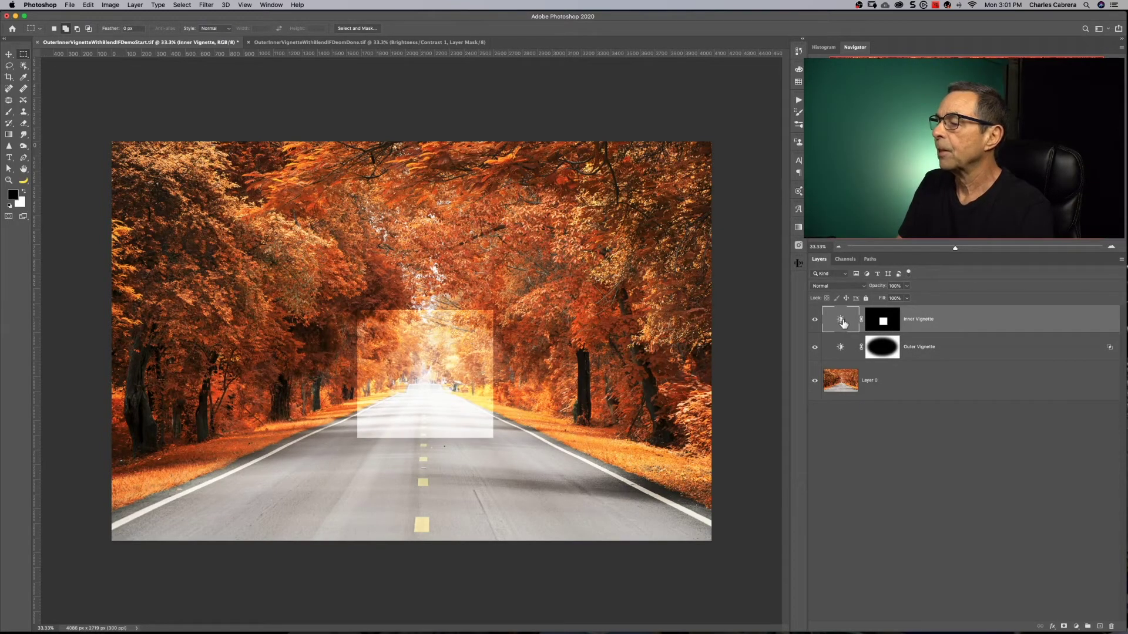
- Feather the Inner Vignette layer's mask for a soft brightened centre
double_click(839, 320)
click(883, 320)
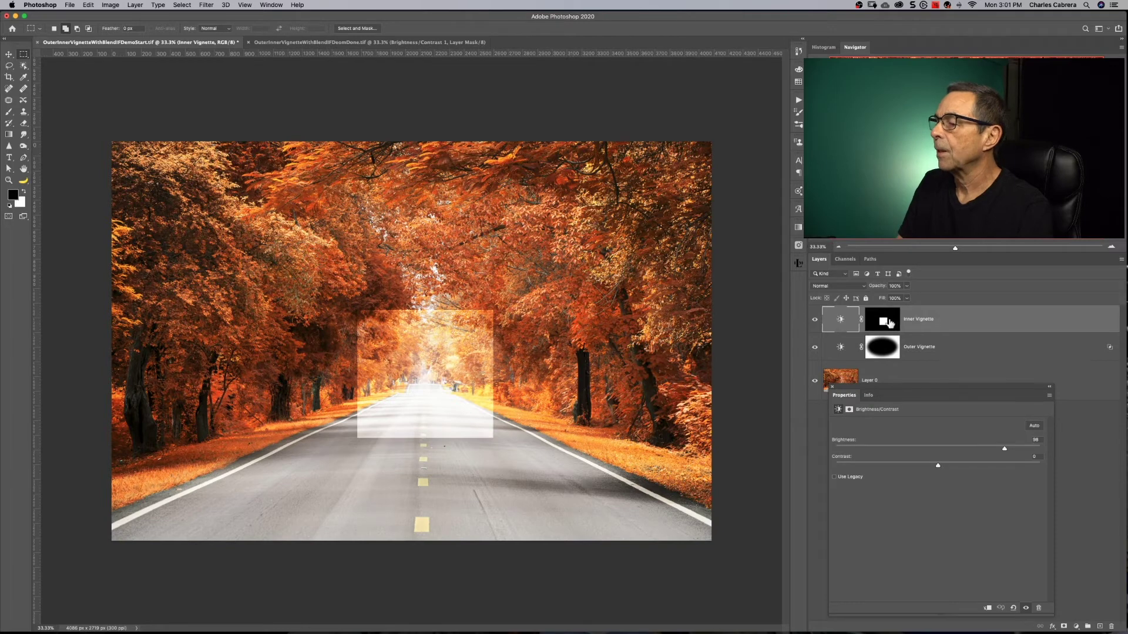
drag(837, 485, 967, 483)
click(961, 325)
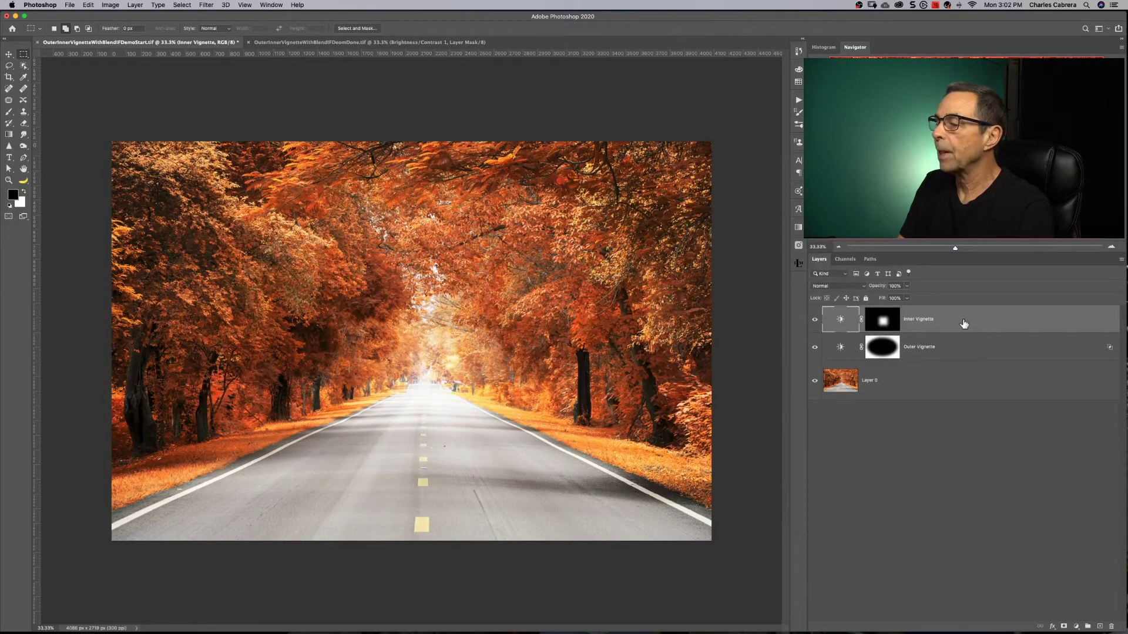
- Split the Inner Vignette's Blend If underlying layer at 150/208 so only lighter areas brighten
double_click(966, 324)
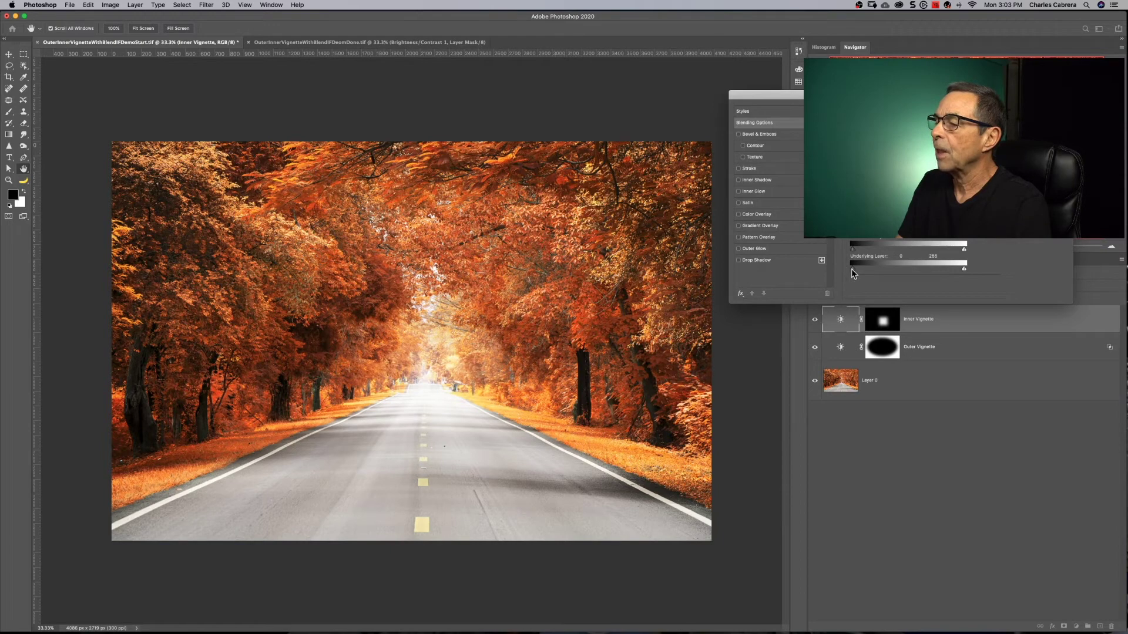
drag(853, 270, 921, 273)
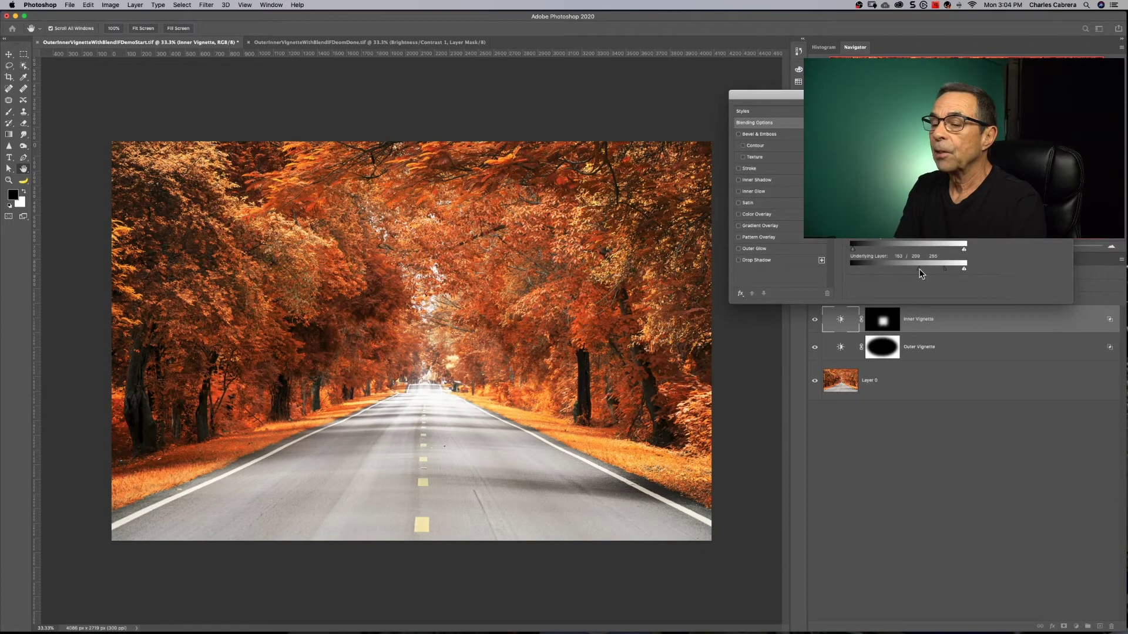
key(Return)
click(815, 320)
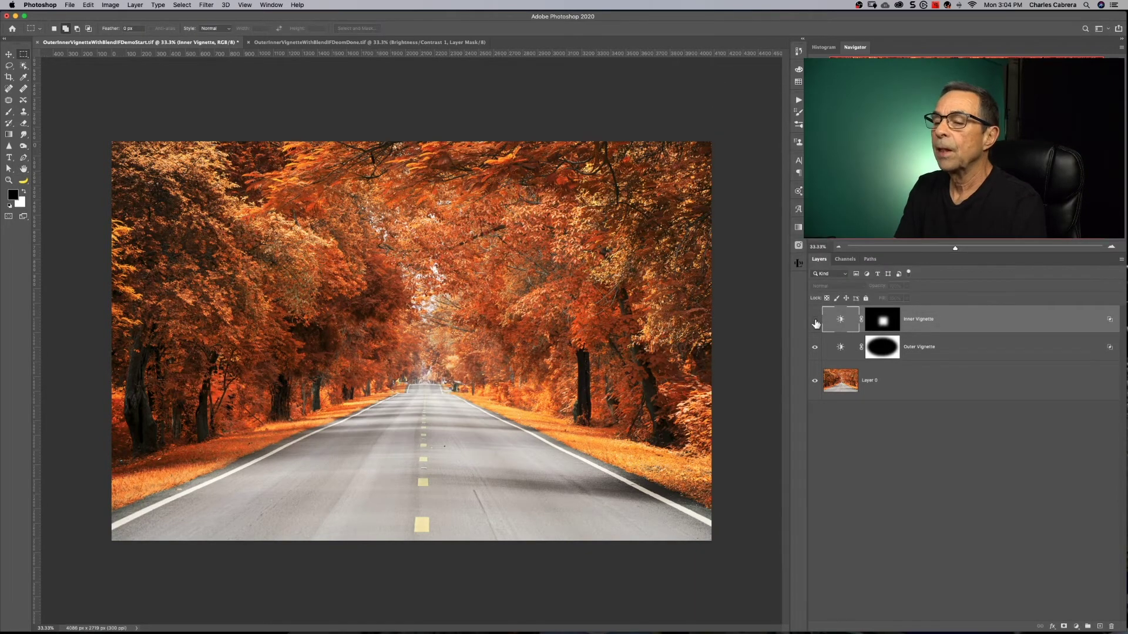
click(815, 320)
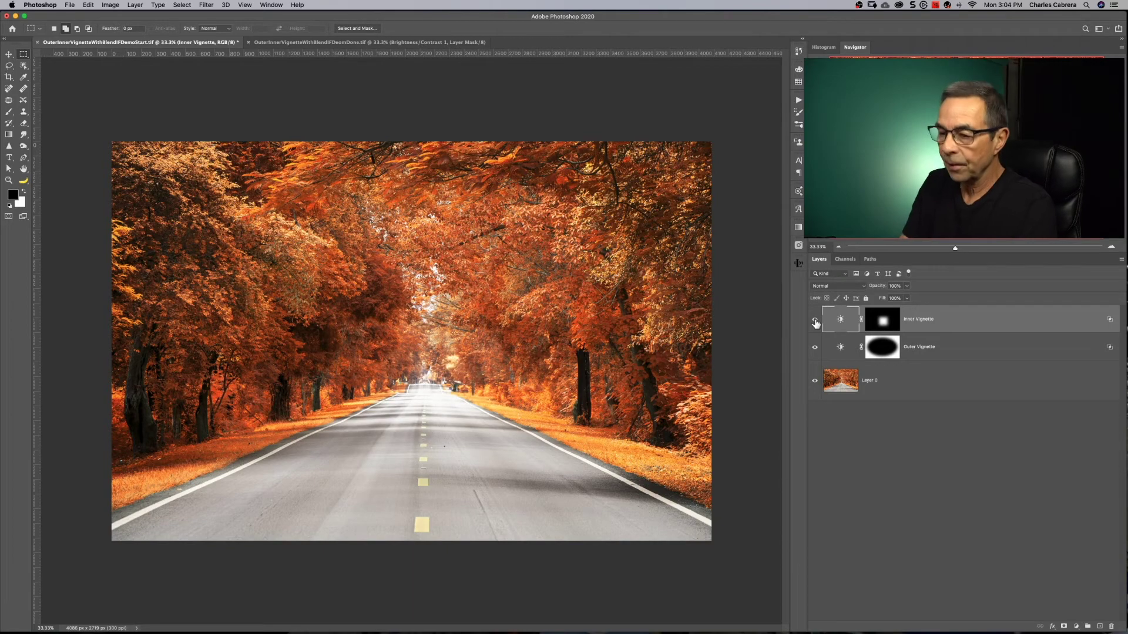
- Zoom in on the road photo and toggle the Inner Vignette off and on to compare
key(super+equal)
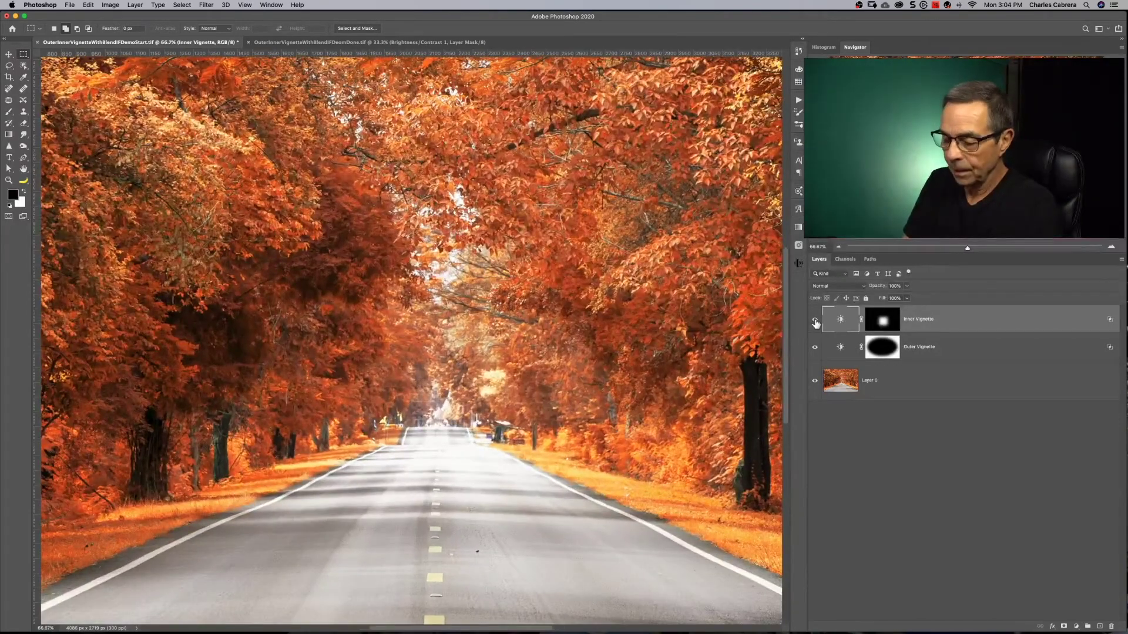
click(815, 320)
click(814, 320)
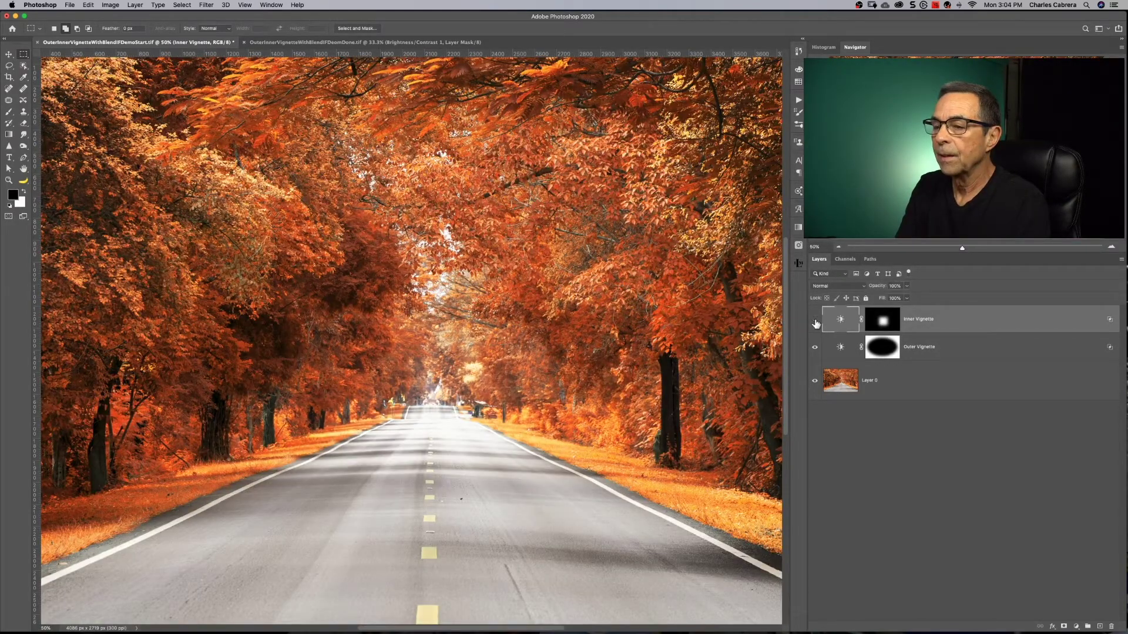
click(815, 320)
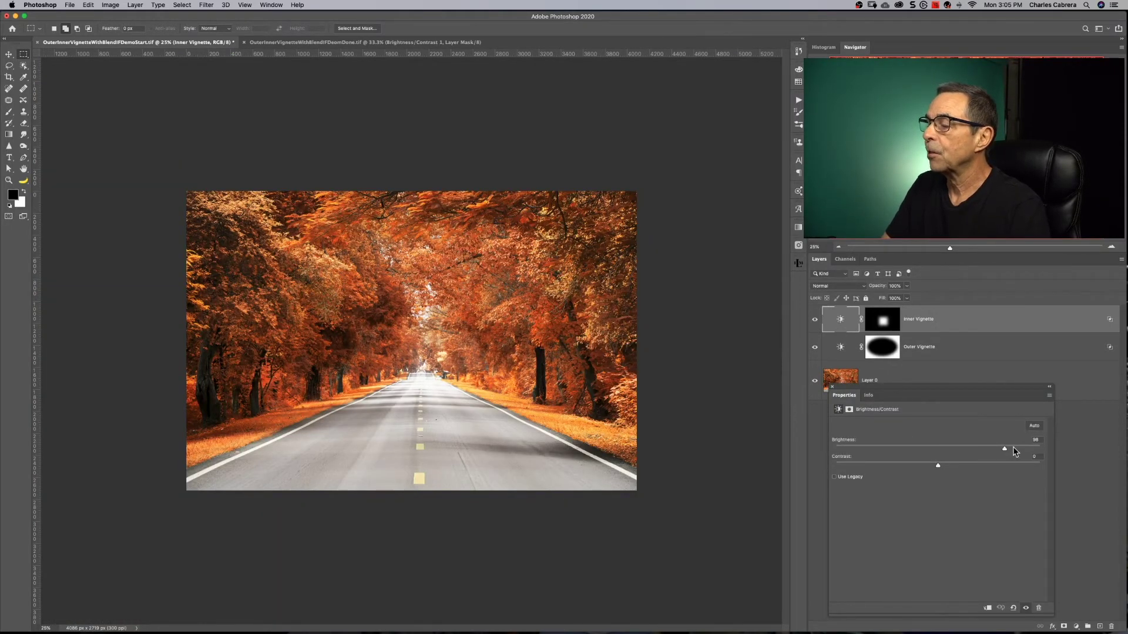
click(937, 327)
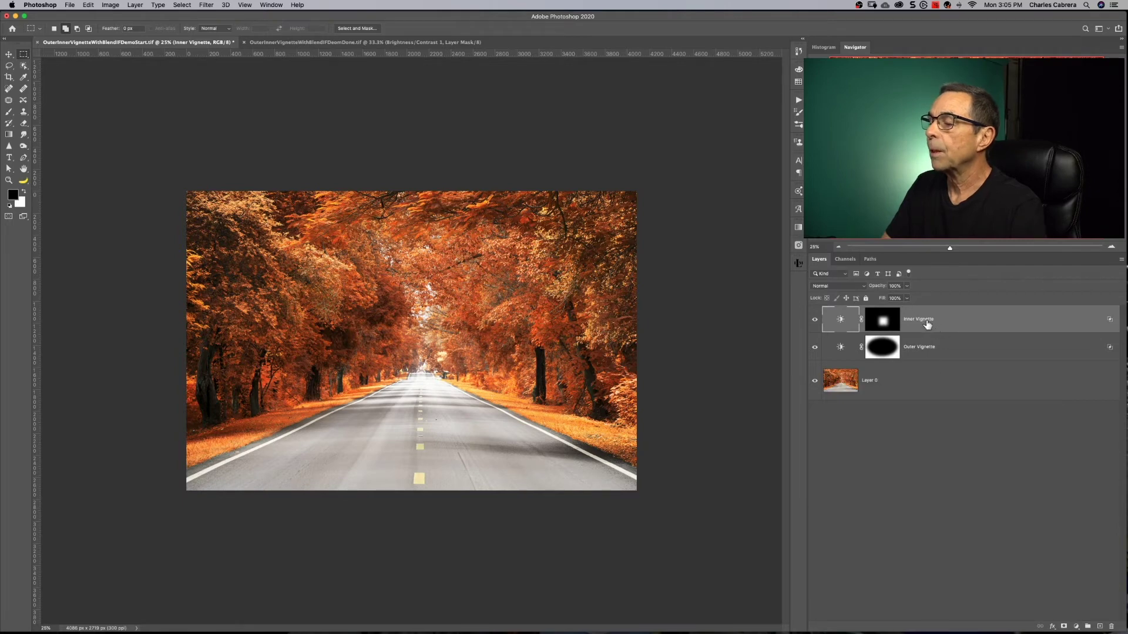
- Group Inner Vignette and Outer Vignette into Group 1 and compare it hidden and shown
shift+click(966, 350)
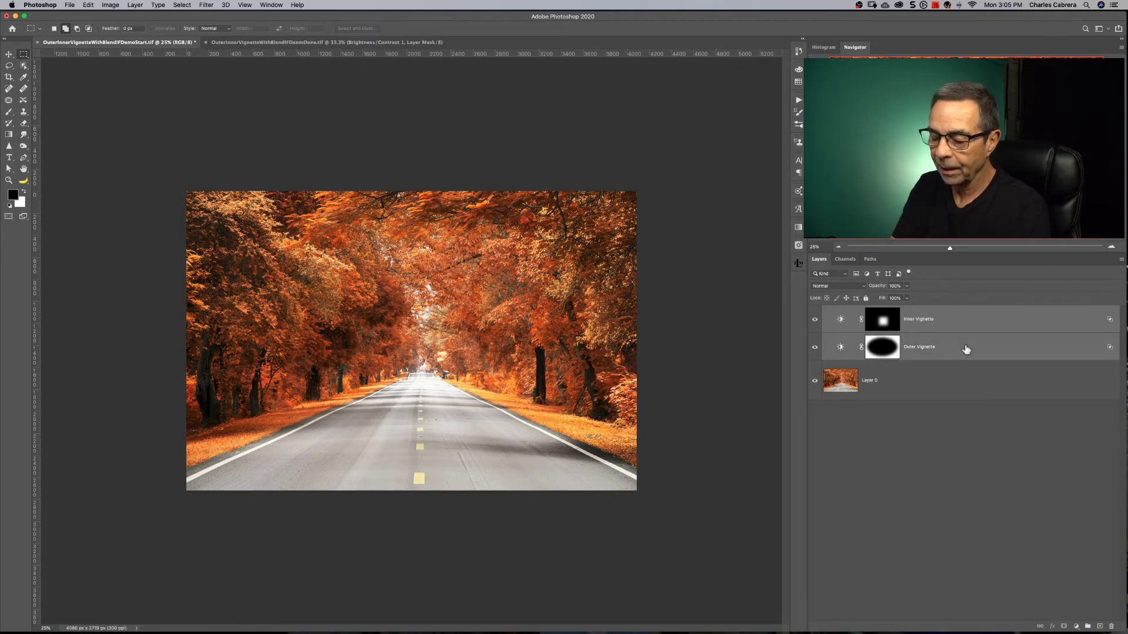
key(super+g)
click(814, 311)
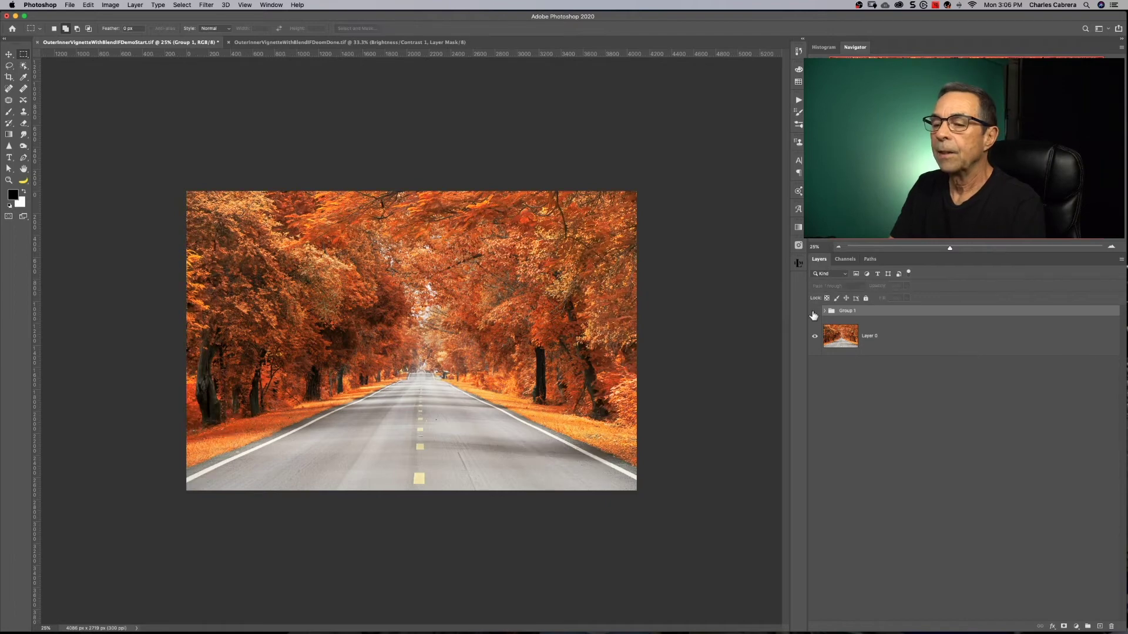
click(815, 311)
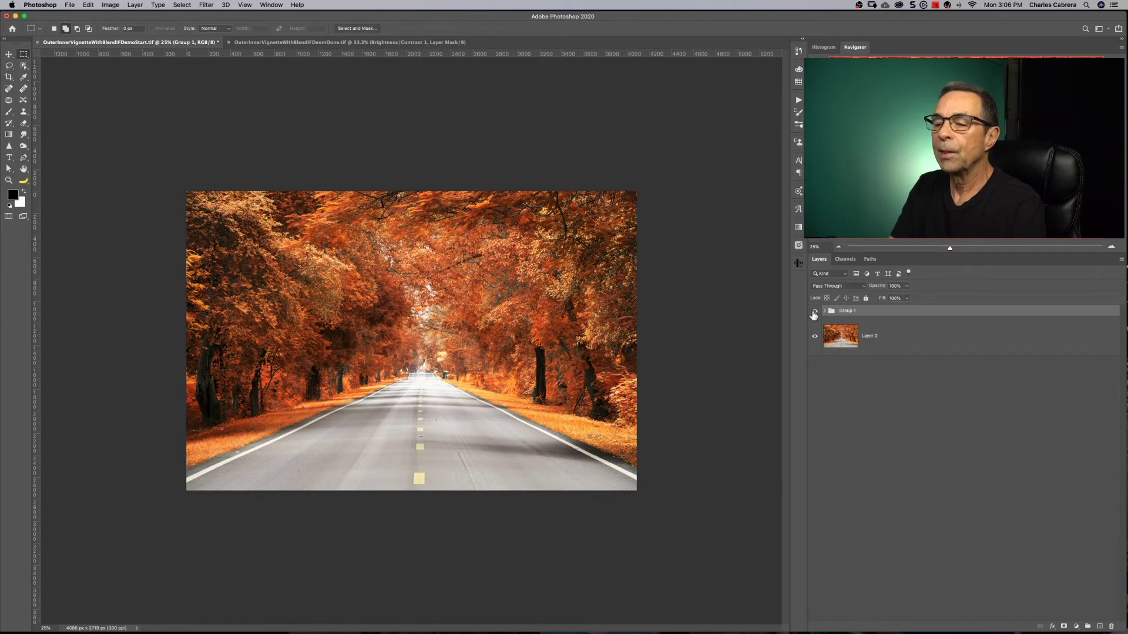
click(814, 311)
click(814, 311)
click(814, 312)
click(814, 311)
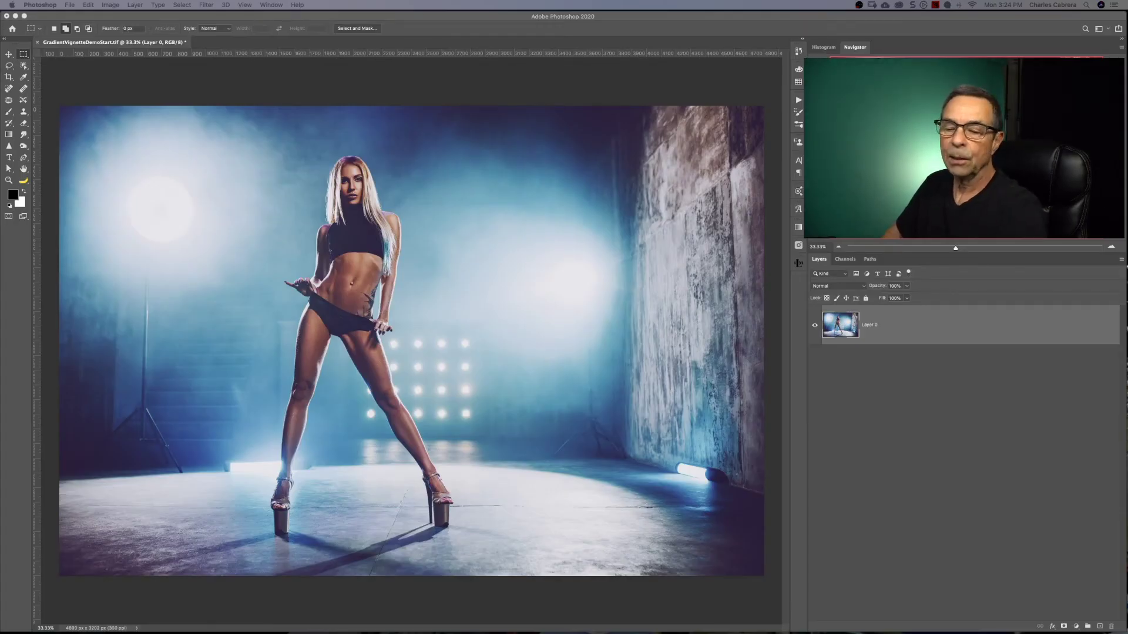
- Add a gradient fill layer using the Black, White gradient preset
click(1078, 627)
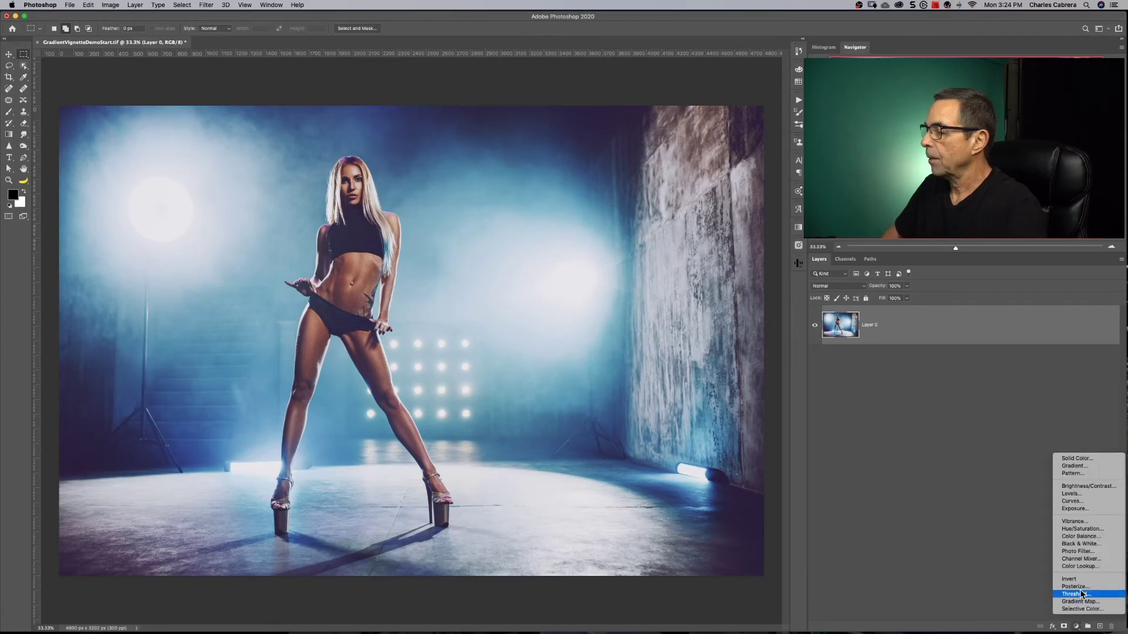
click(1076, 467)
drag(640, 189, 630, 181)
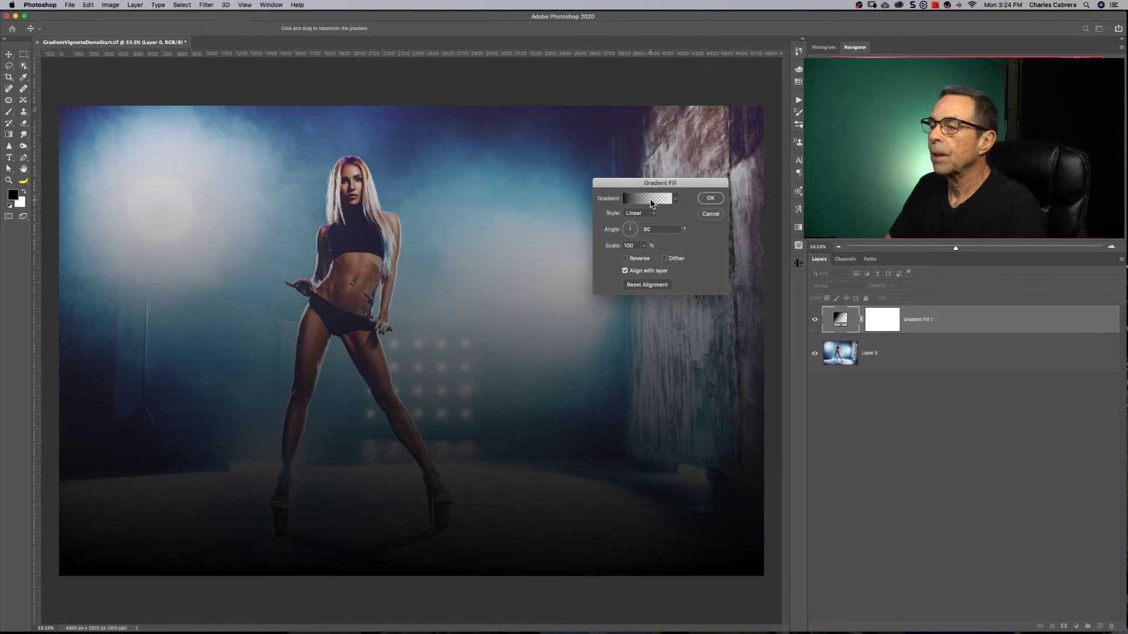
click(650, 199)
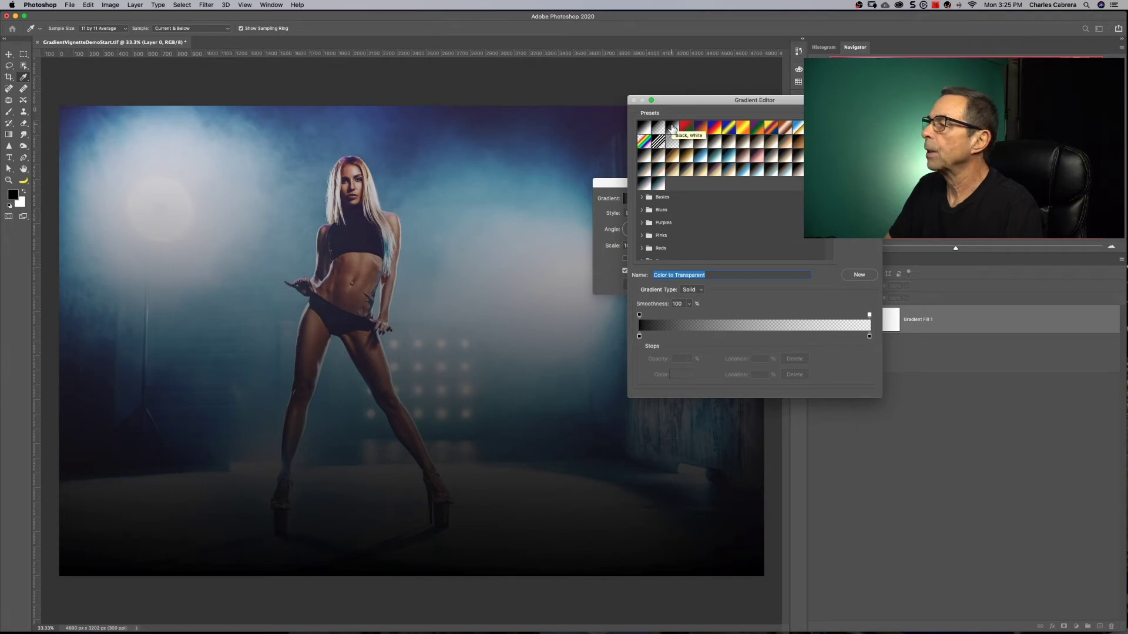
click(672, 128)
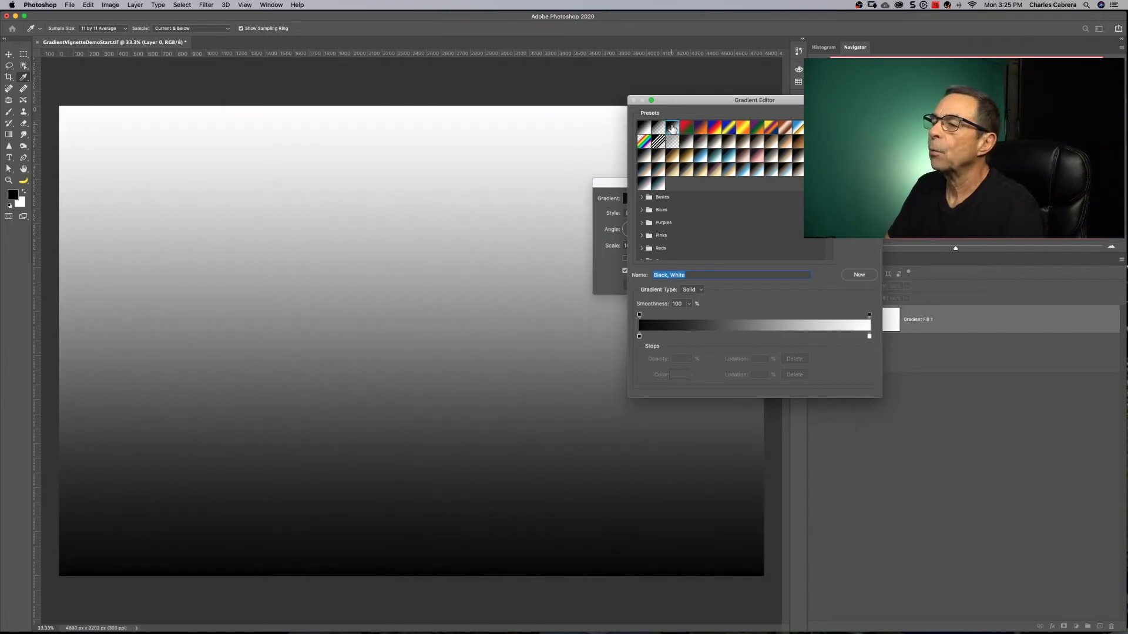
key(Return)
- Make the gradient radial and reversed with a white centre at angle 123.09, then commit it
click(654, 214)
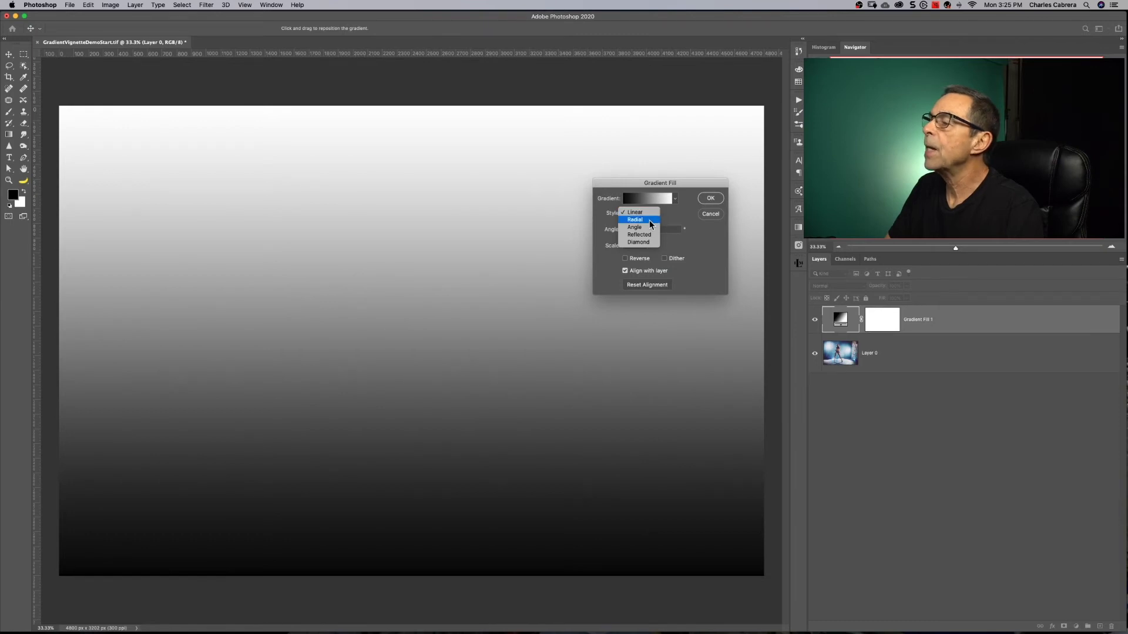
click(635, 220)
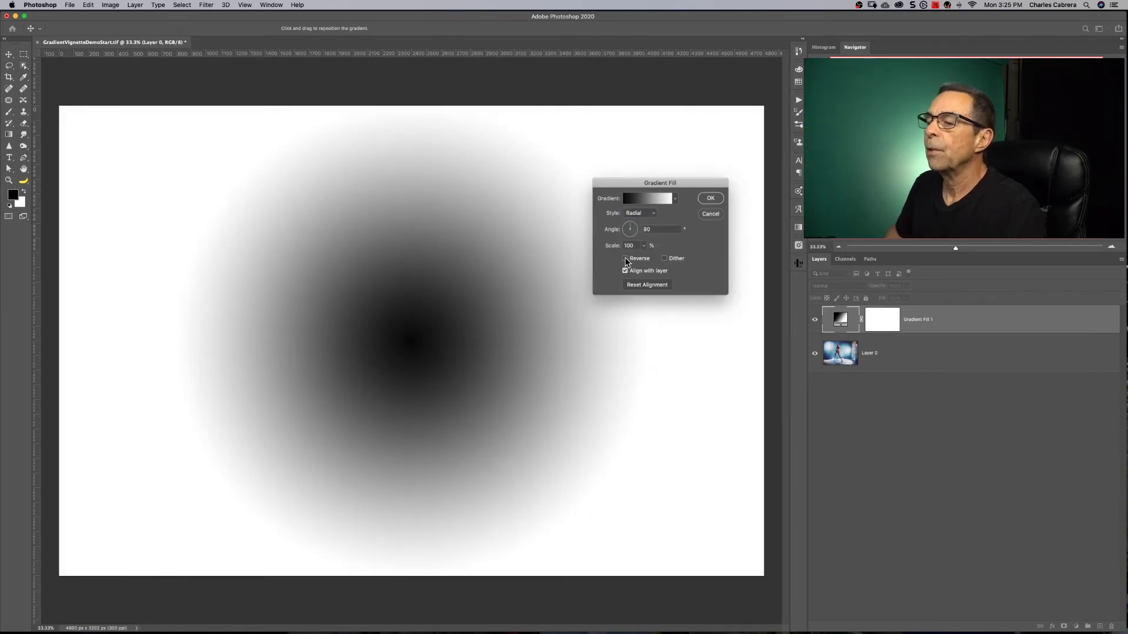
click(625, 260)
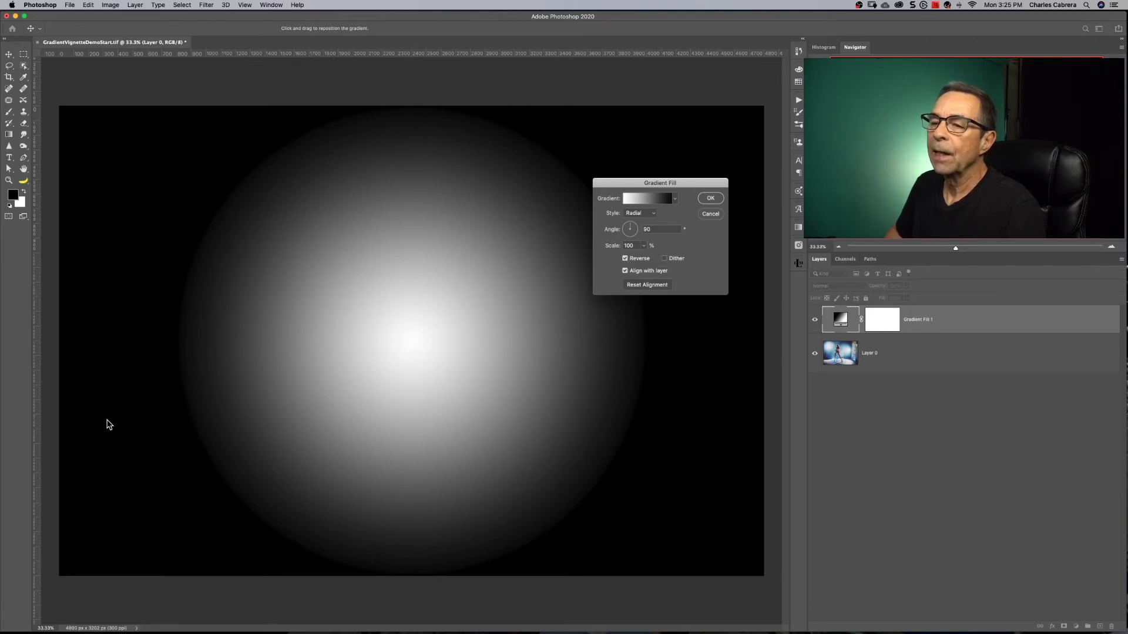
click(633, 224)
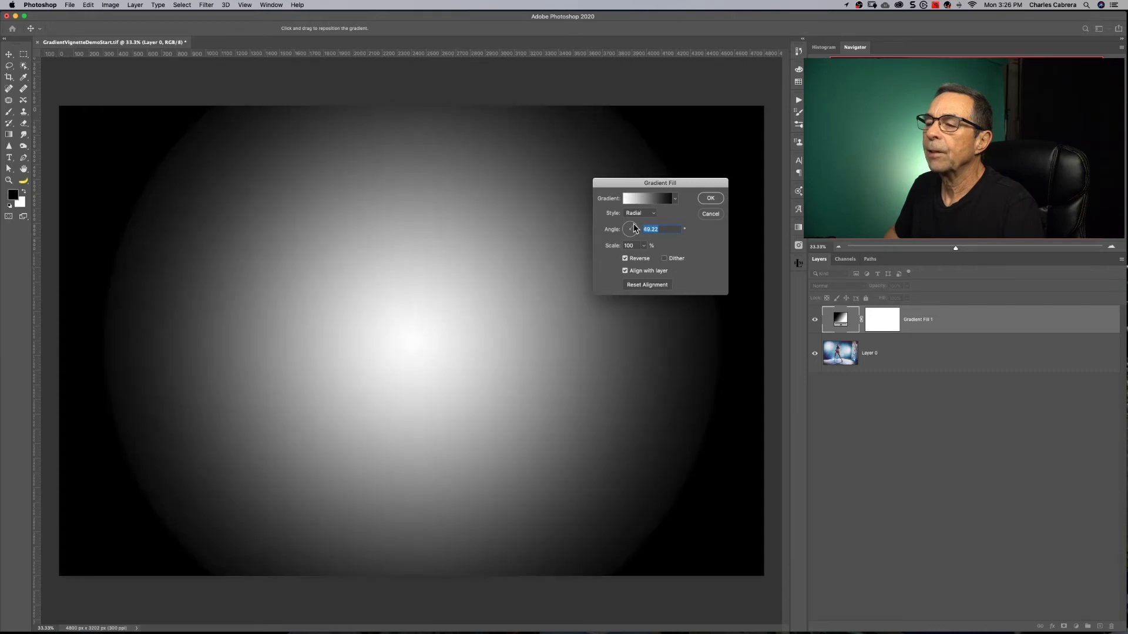
drag(634, 228, 627, 227)
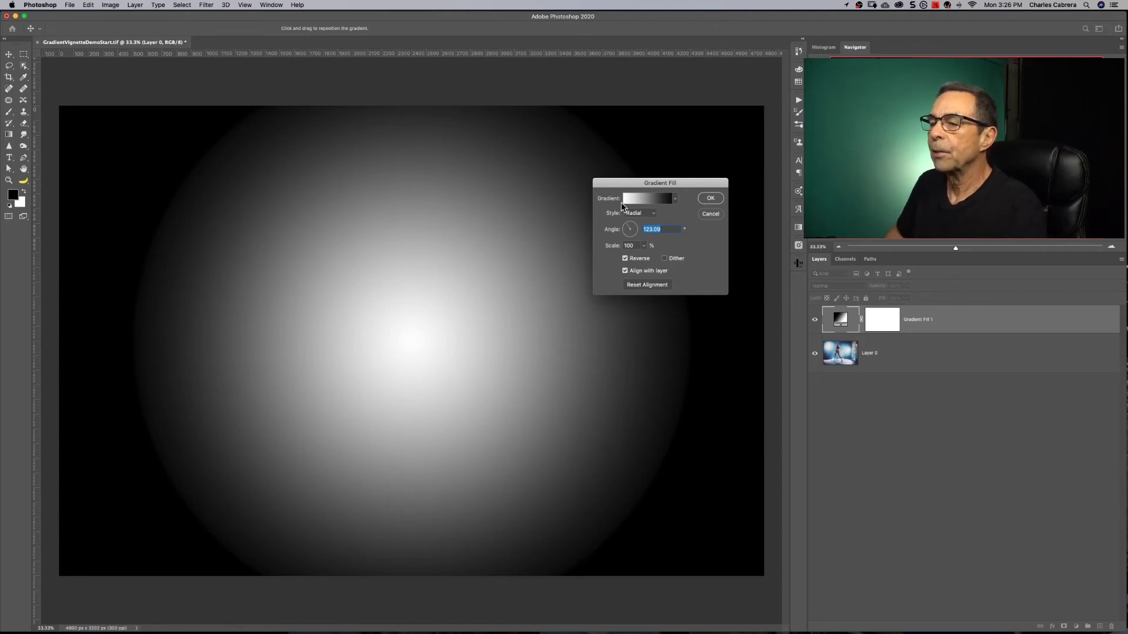
click(712, 199)
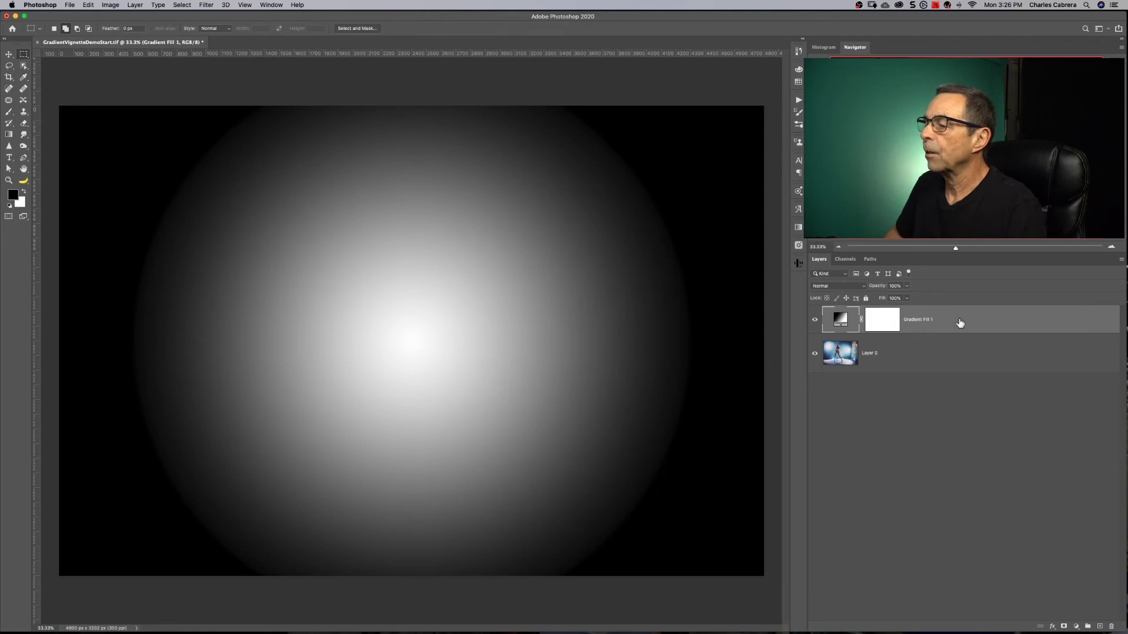
- Set Gradient Fill 1's blend mode to Soft Light and compare the vignette on and off
click(843, 286)
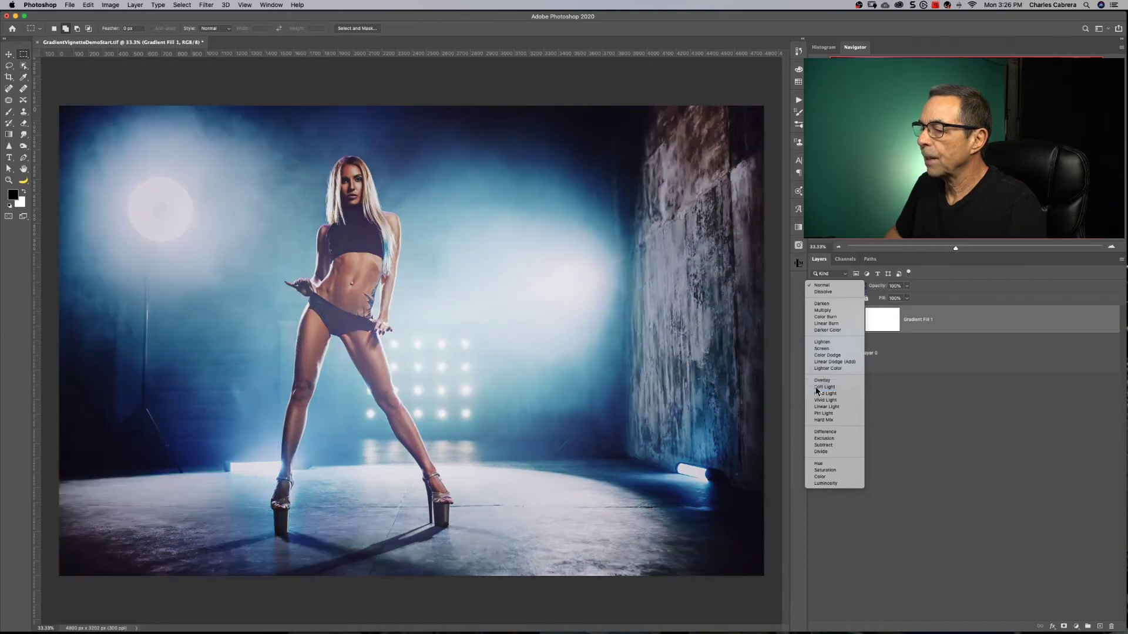
click(822, 387)
click(813, 324)
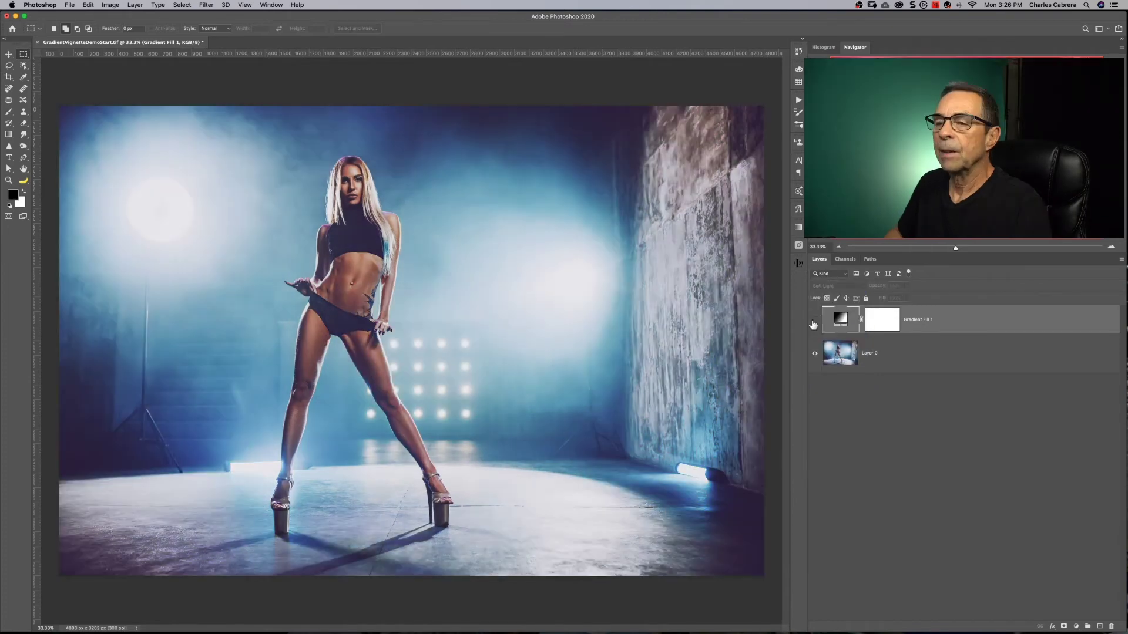
click(813, 322)
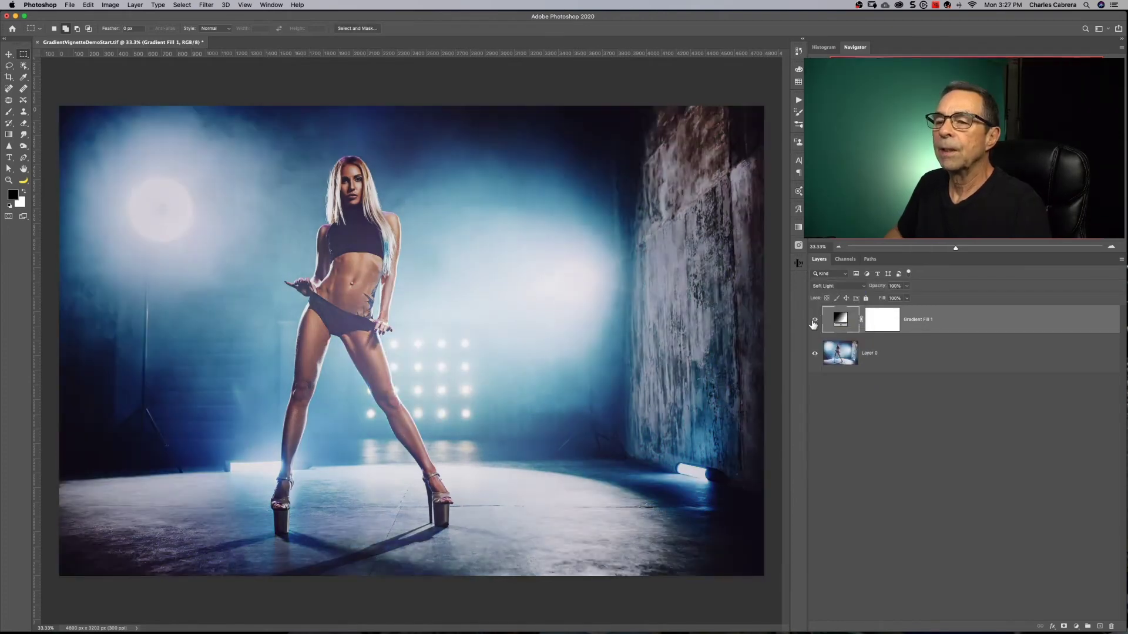
- Try the gradient layer at 49% opacity, then return it to 100%
click(906, 286)
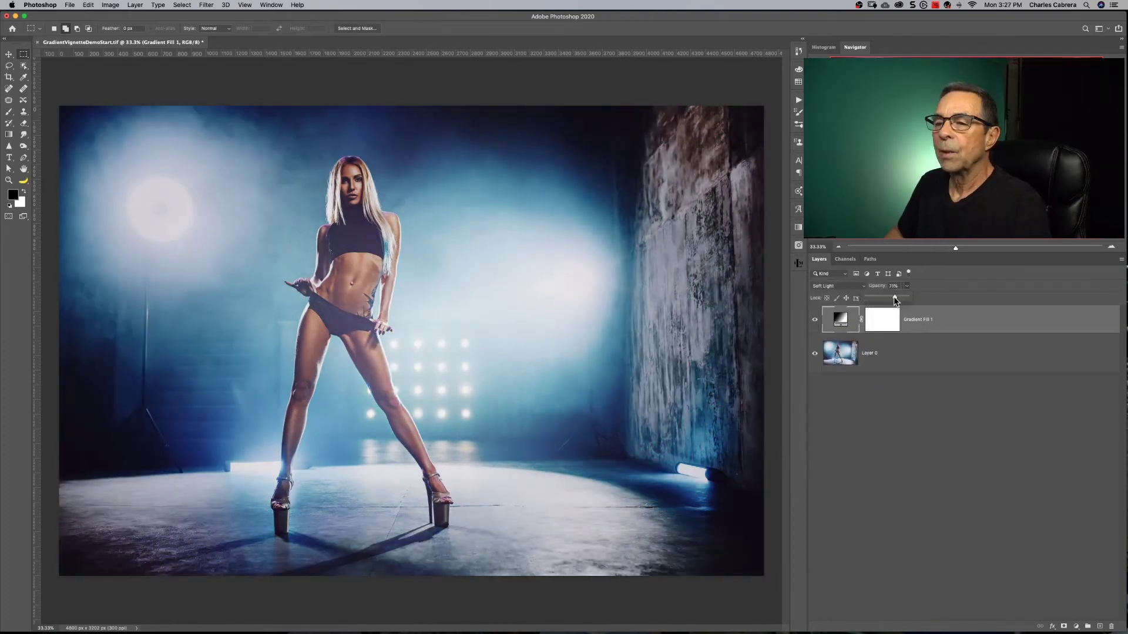
drag(909, 296, 878, 300)
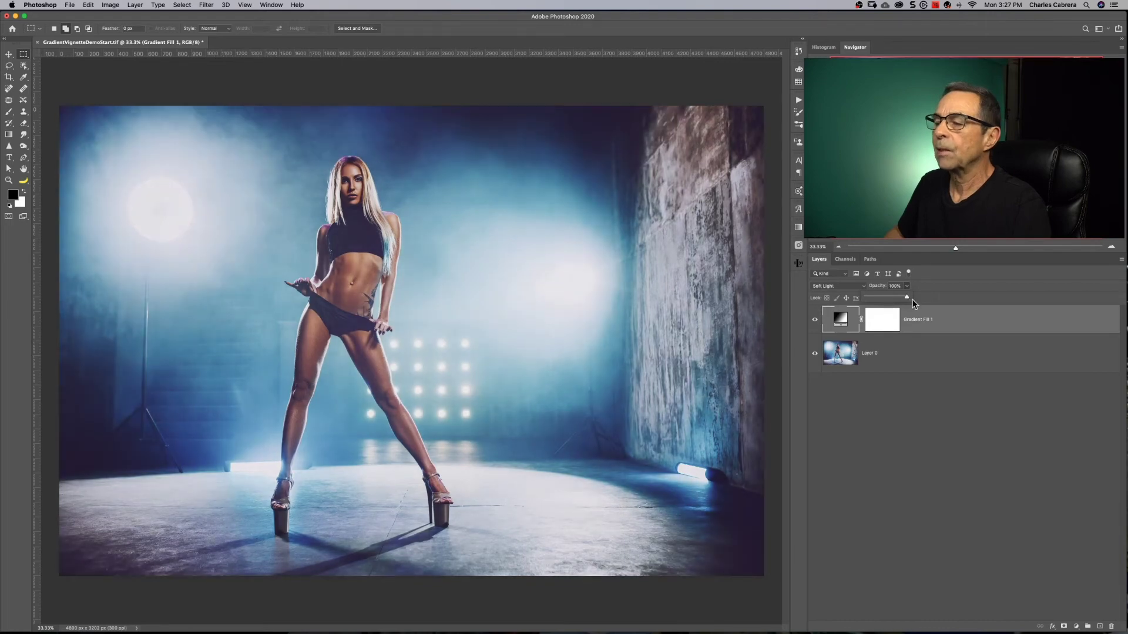
key(super+z)
click(815, 320)
click(815, 320)
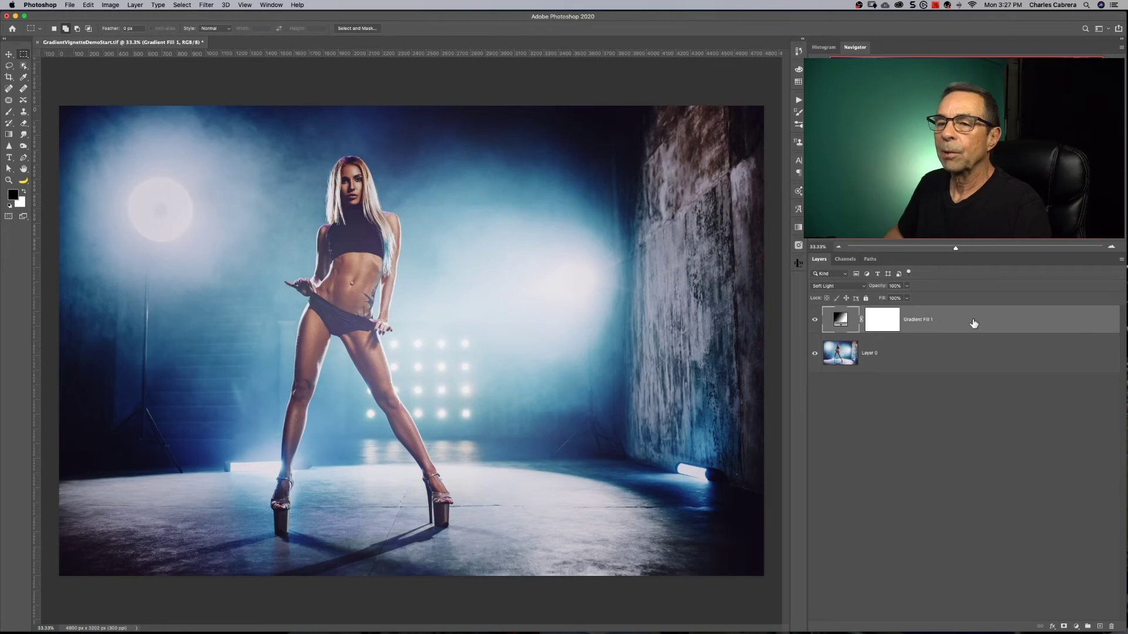
- Split Gradient Fill 1's Blend If underlying-layer highlights at 82/144 so the brightest lights show through
double_click(1004, 323)
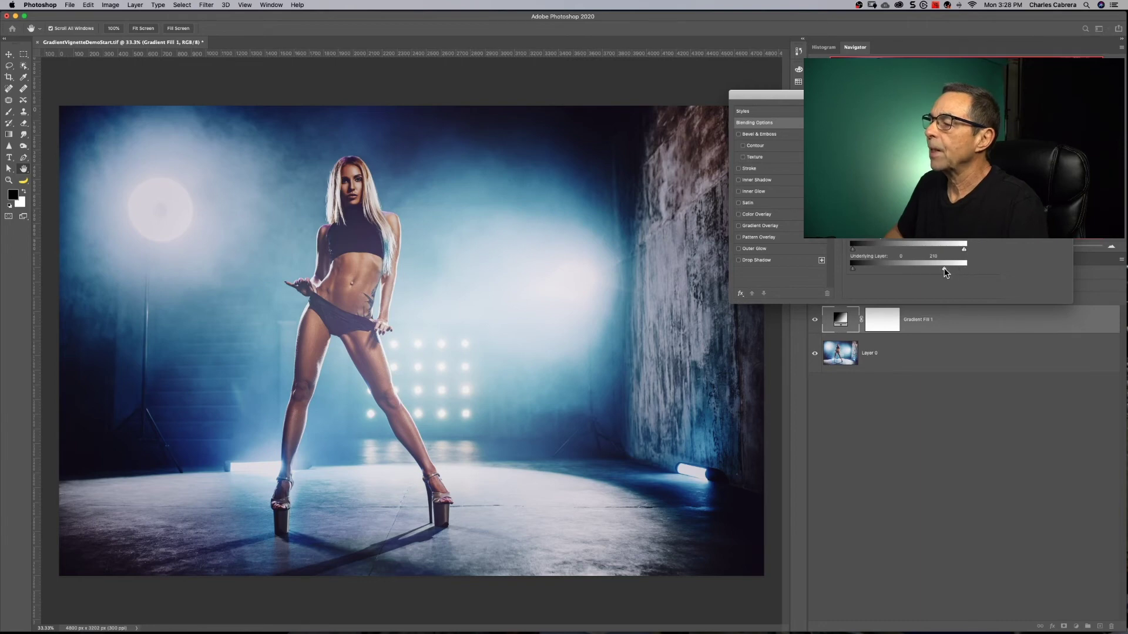
drag(945, 272, 917, 270)
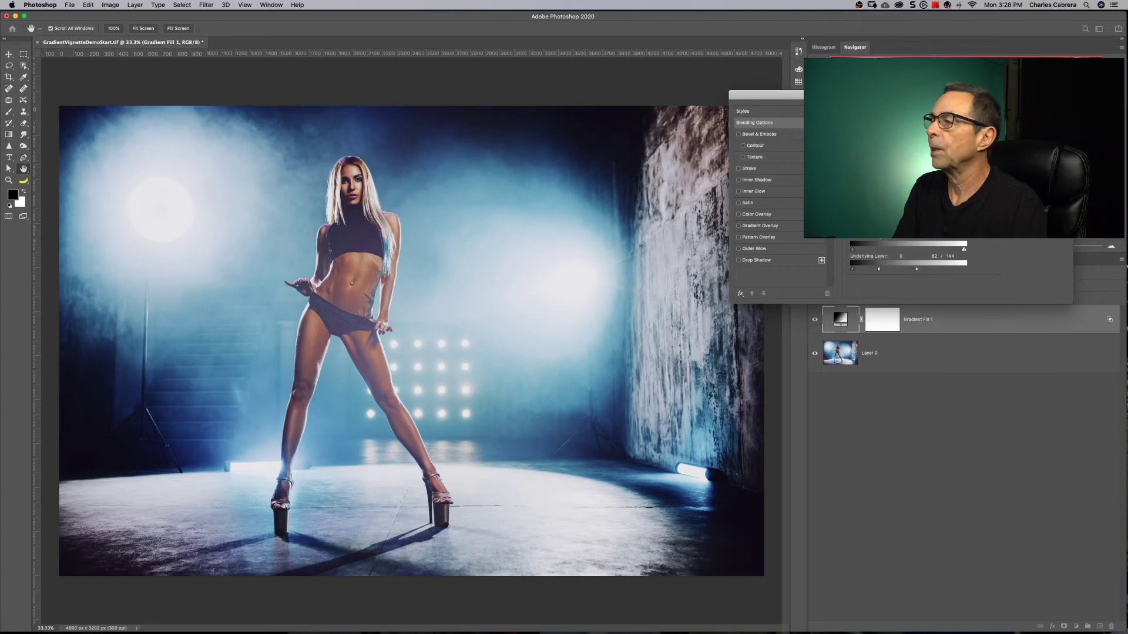
key(Return)
click(814, 319)
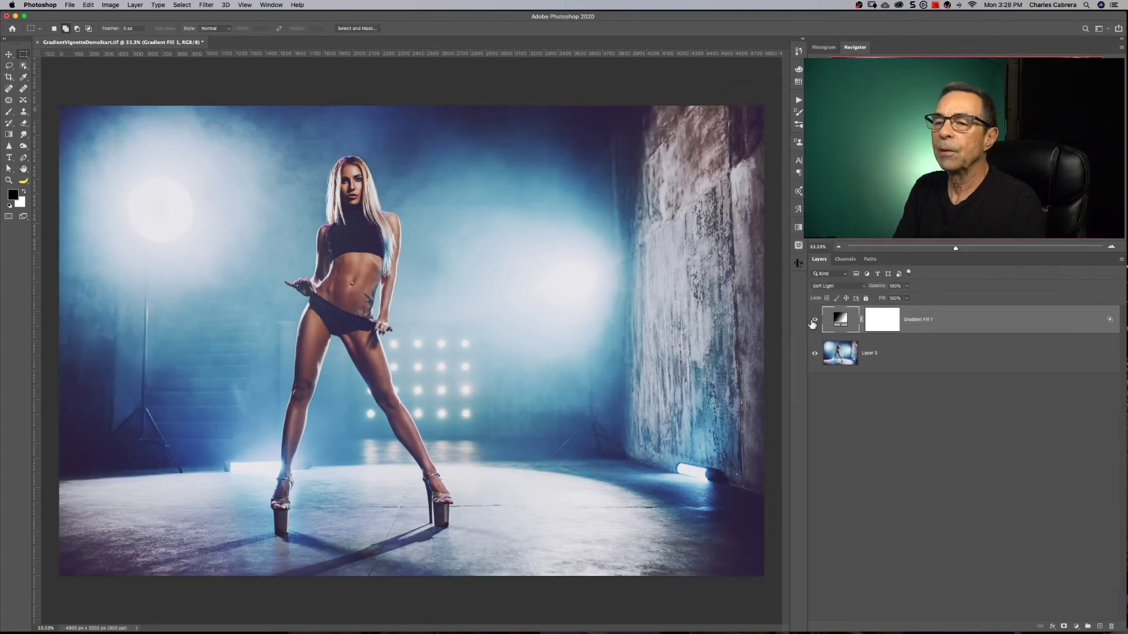
- Set up a smaller brush with 53% flow for painting the Gradient Fill 1 mask
click(814, 320)
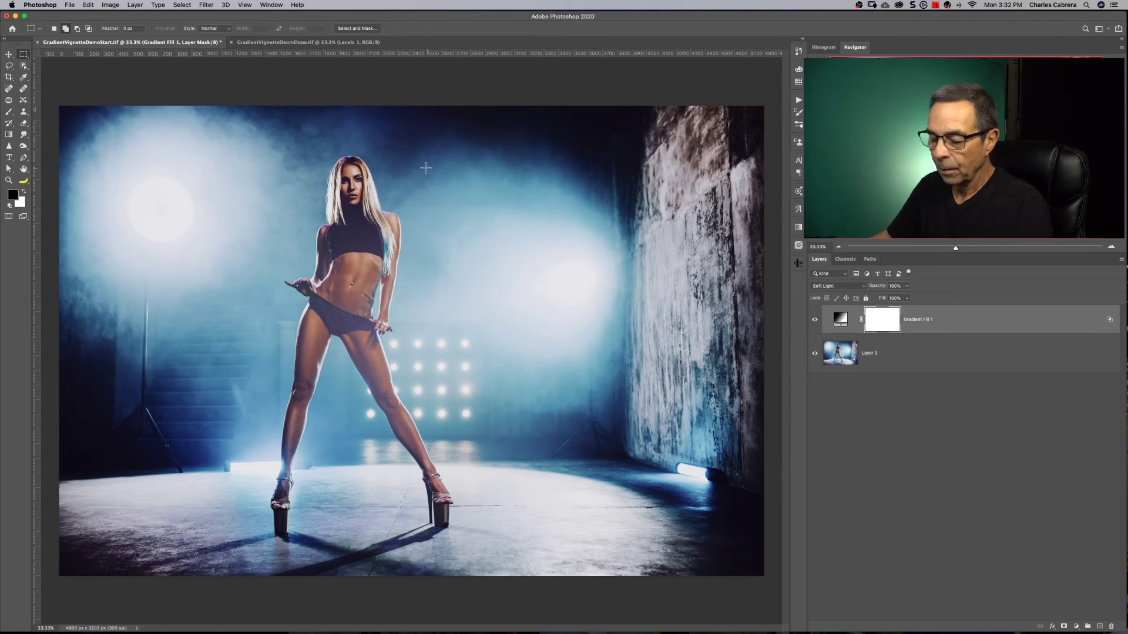
key(b)
key(bracketleft)
key(bracketleft)
key(bracketleft)
key(bracketleft)
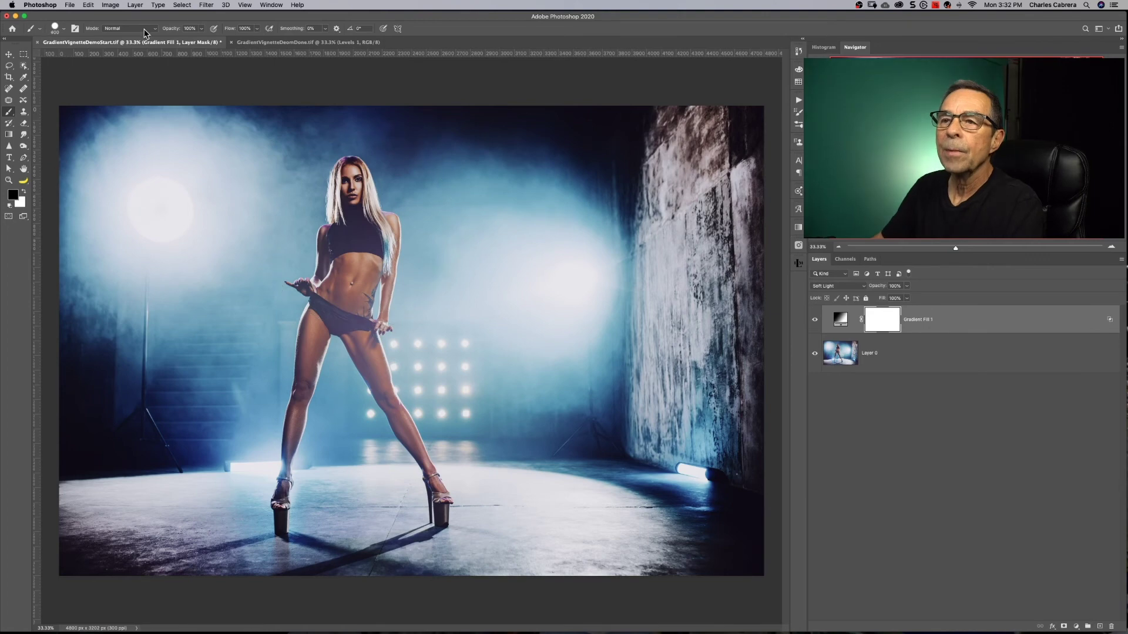
click(150, 30)
click(147, 28)
click(63, 28)
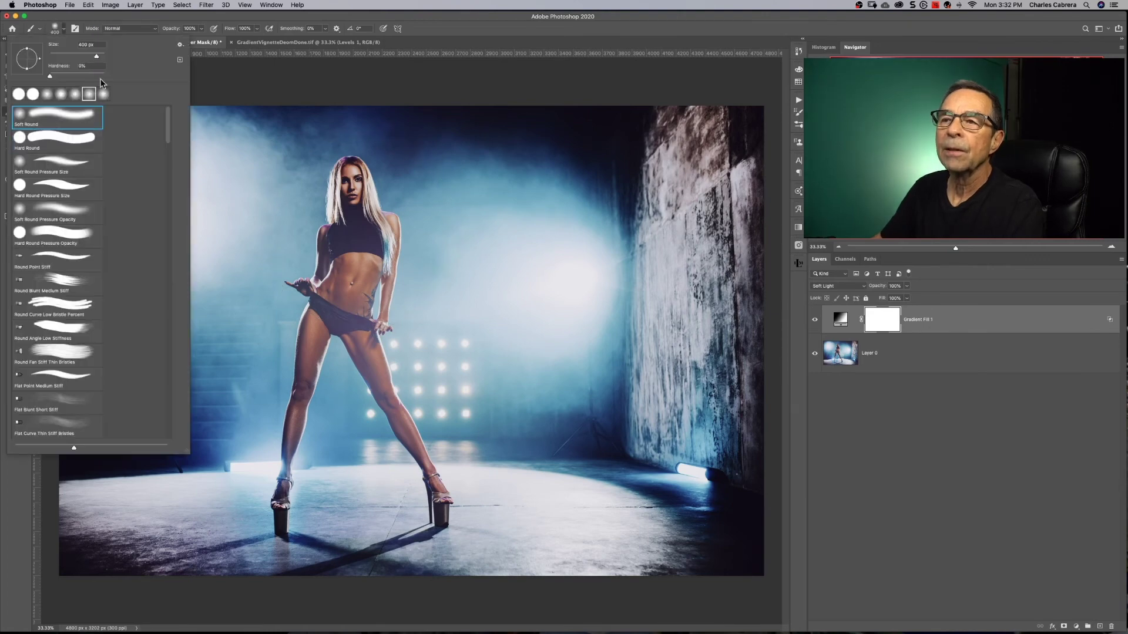
click(257, 29)
drag(256, 38, 239, 50)
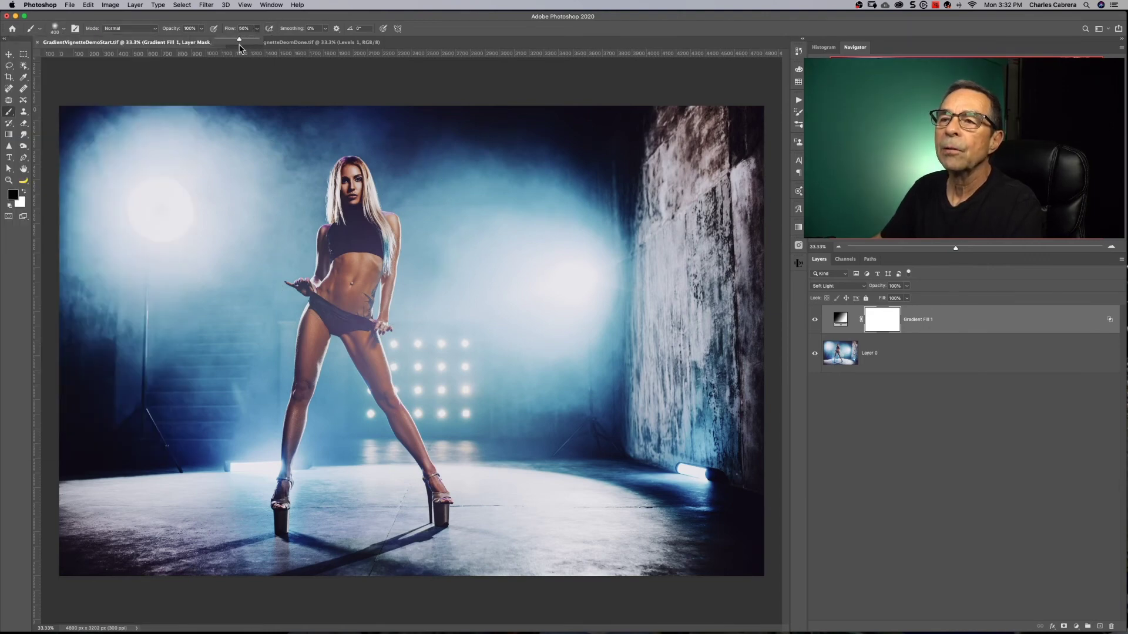
click(340, 194)
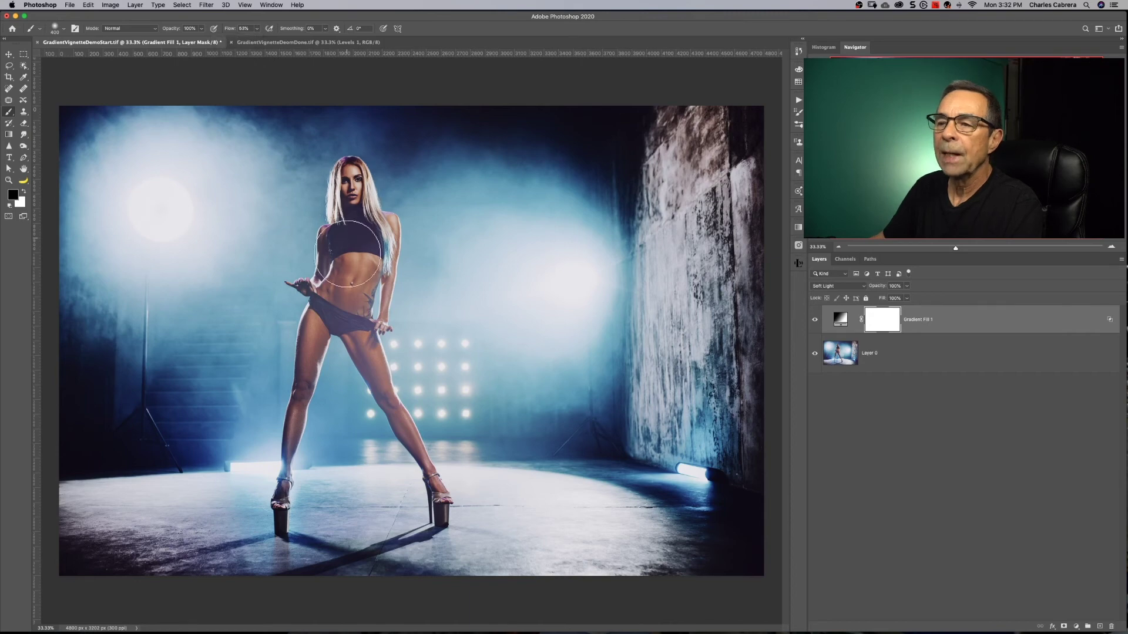
- Paint black on the mask over the model's torso, both legs and head, then compare
mouse_move(344, 275)
mouse_down()
mouse_move(349, 317)
mouse_move(303, 314)
mouse_up()
key(bracketleft)
key(bracketleft)
key(bracketleft)
drag(304, 371, 283, 490)
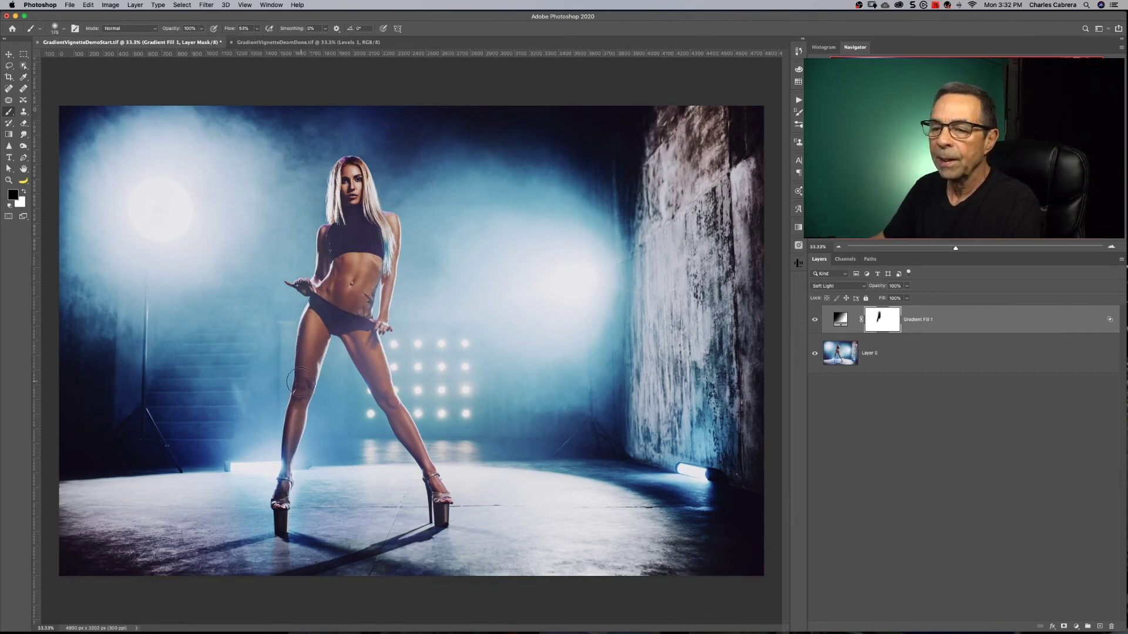
key(bracketleft)
key(bracketleft)
key(bracketleft)
drag(397, 409, 442, 511)
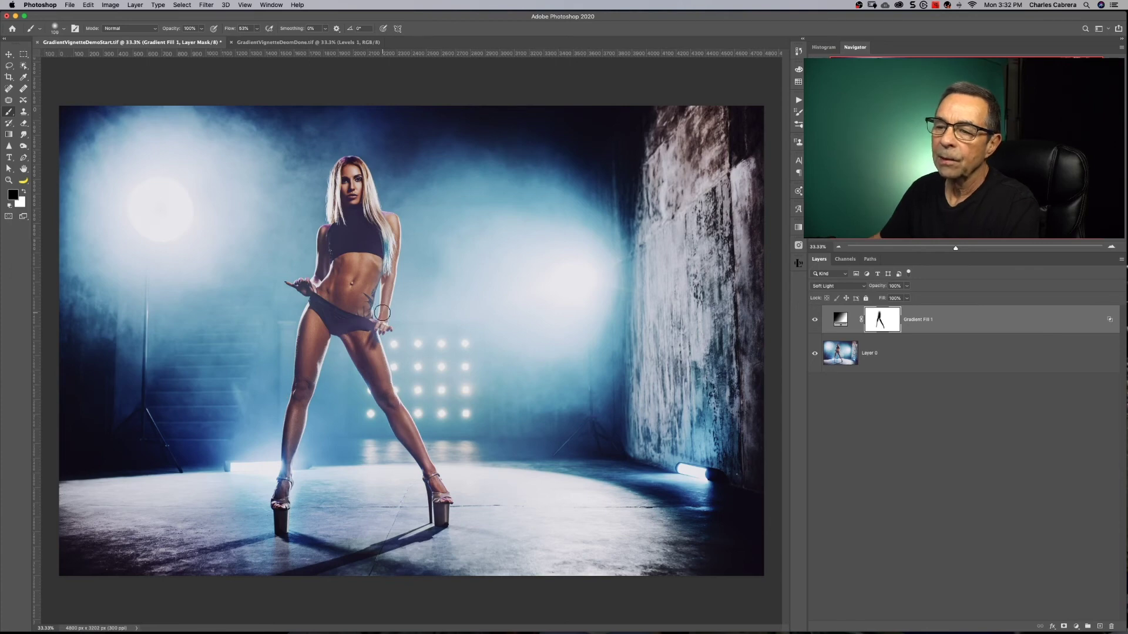
key(bracketleft)
key(bracketleft)
drag(347, 173, 349, 190)
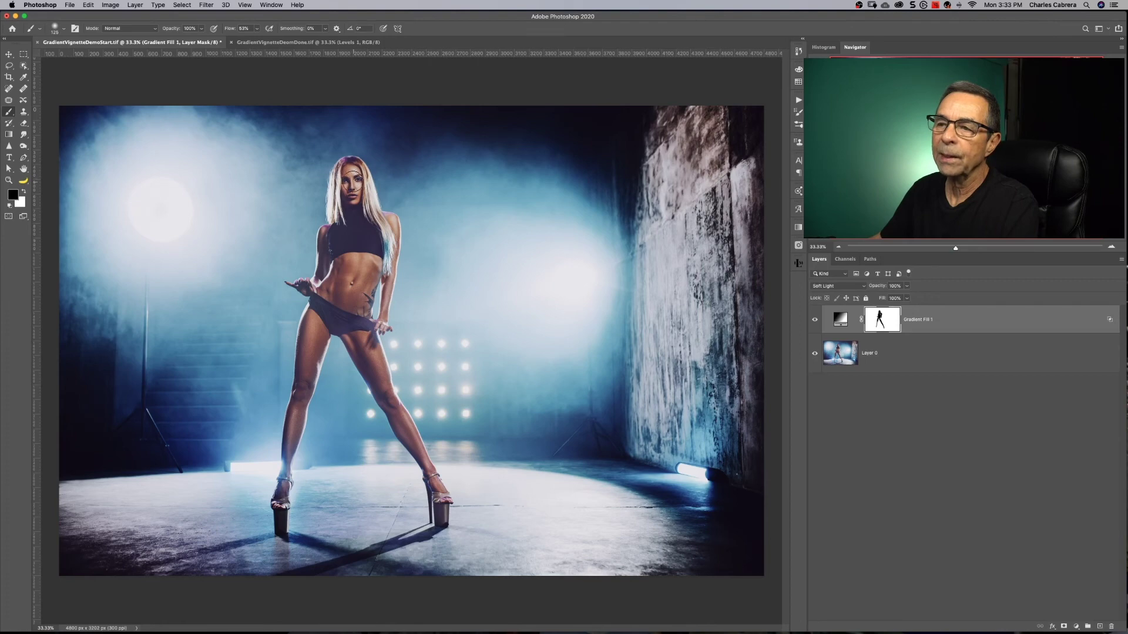
key(bracketright)
key(bracketright)
drag(442, 515, 379, 390)
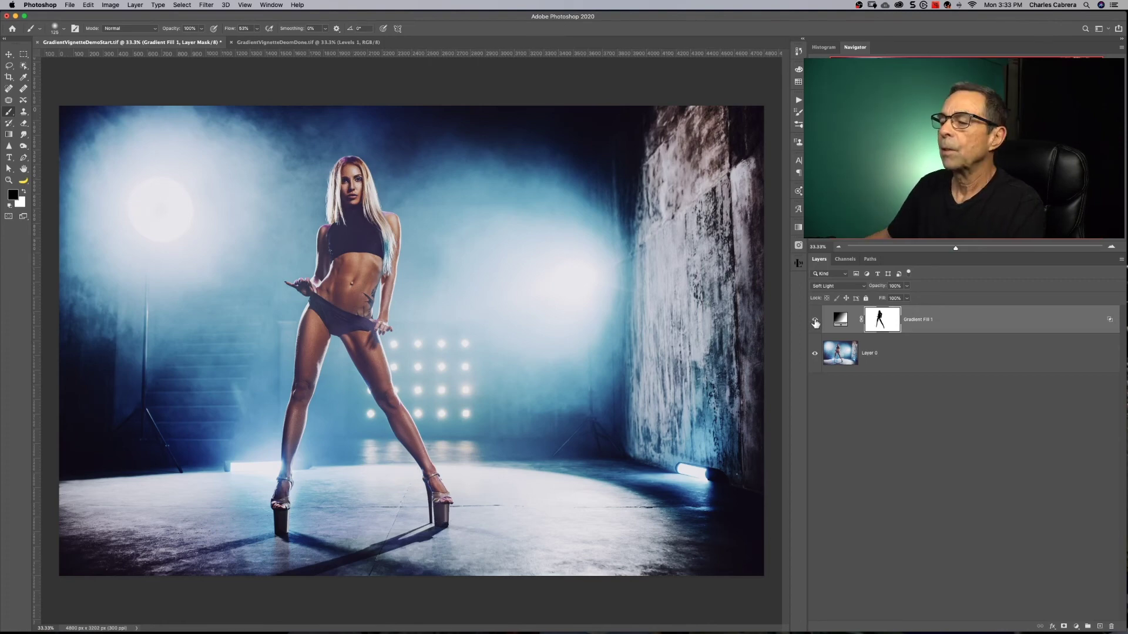
click(815, 321)
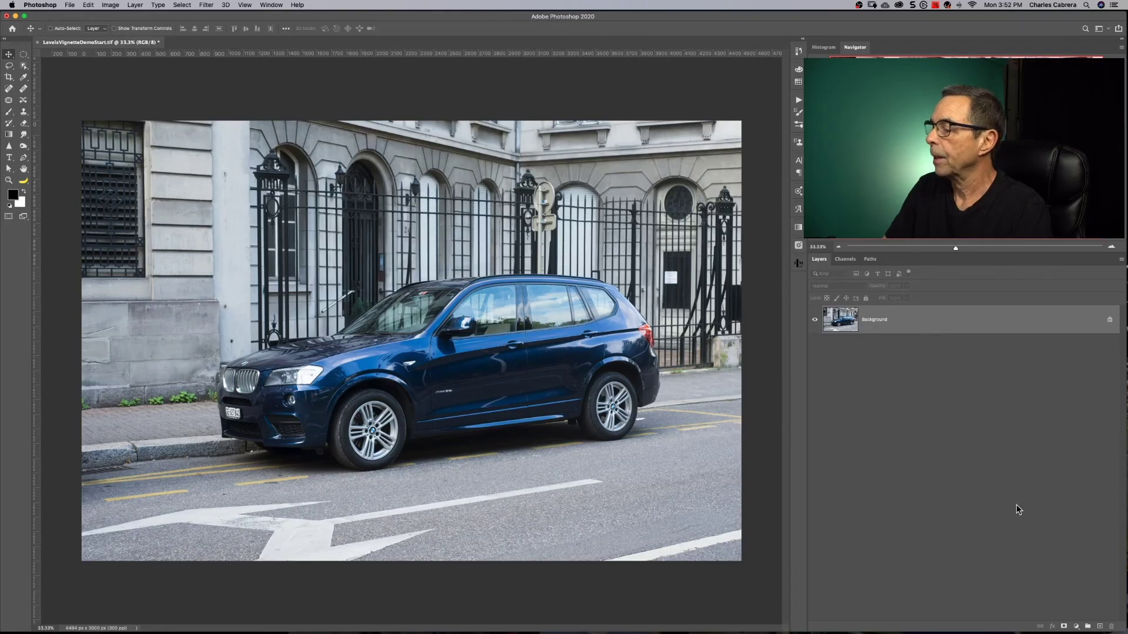
- Add a Levels adjustment layer with output white lowered to 84 to darken the SUV photo
click(1076, 627)
click(1072, 494)
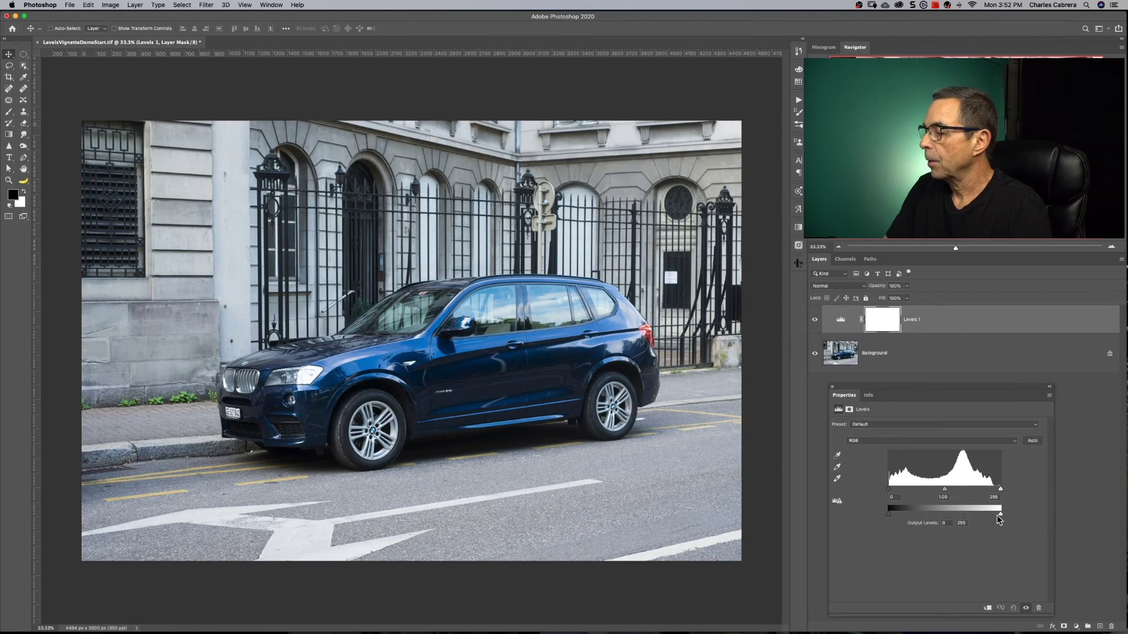
drag(1001, 514, 925, 516)
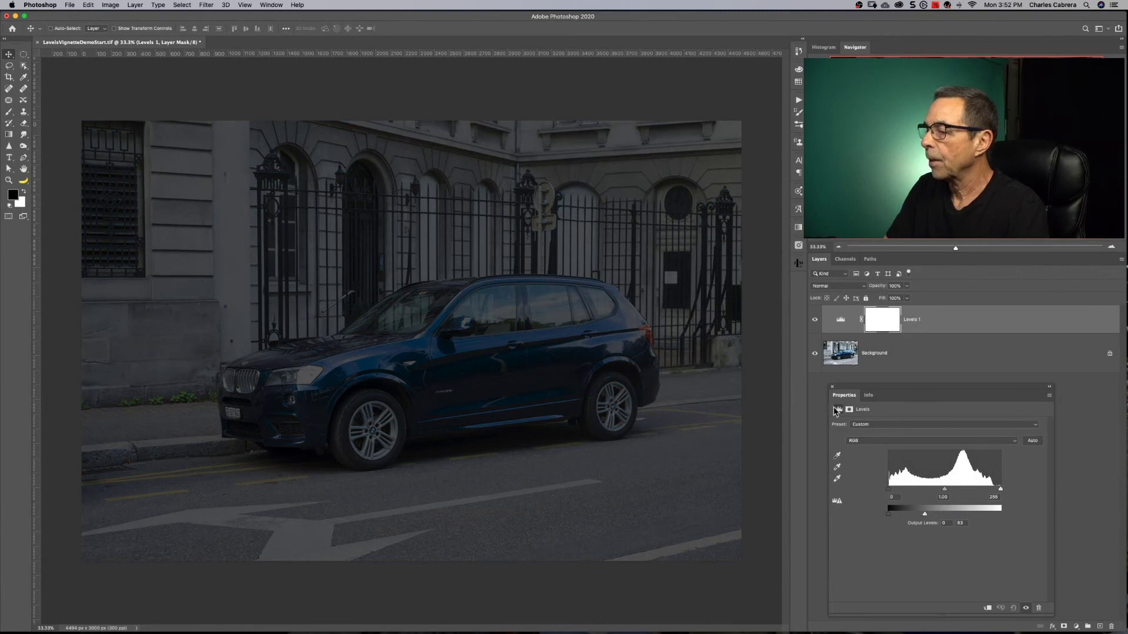
- Stamp one large black brush dab, about 1300 px, on the car in the Levels mask
click(832, 387)
key(b)
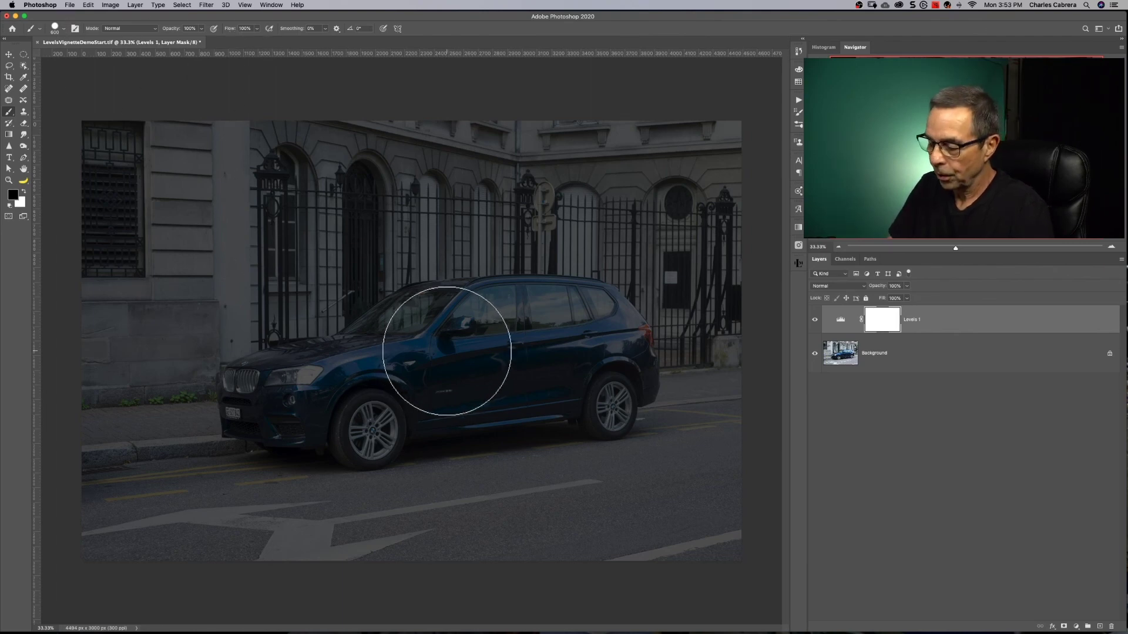
key(bracketright)
key(bracketright)
key(bracketright)
key(bracketright)
key(bracketright)
key(bracketright)
key(bracketright)
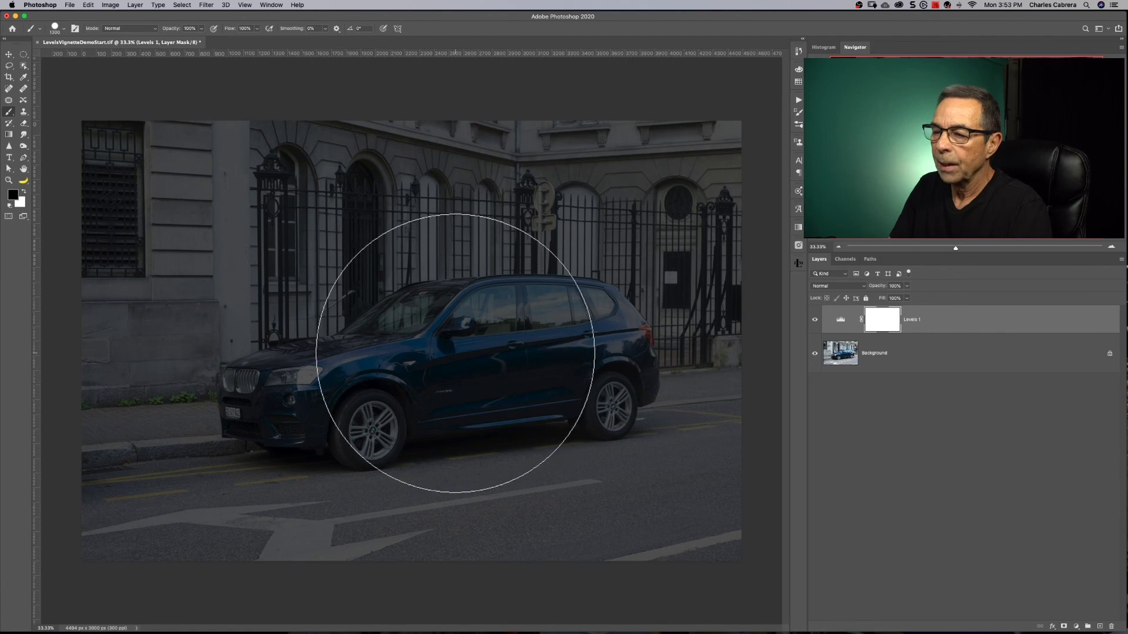
click(464, 355)
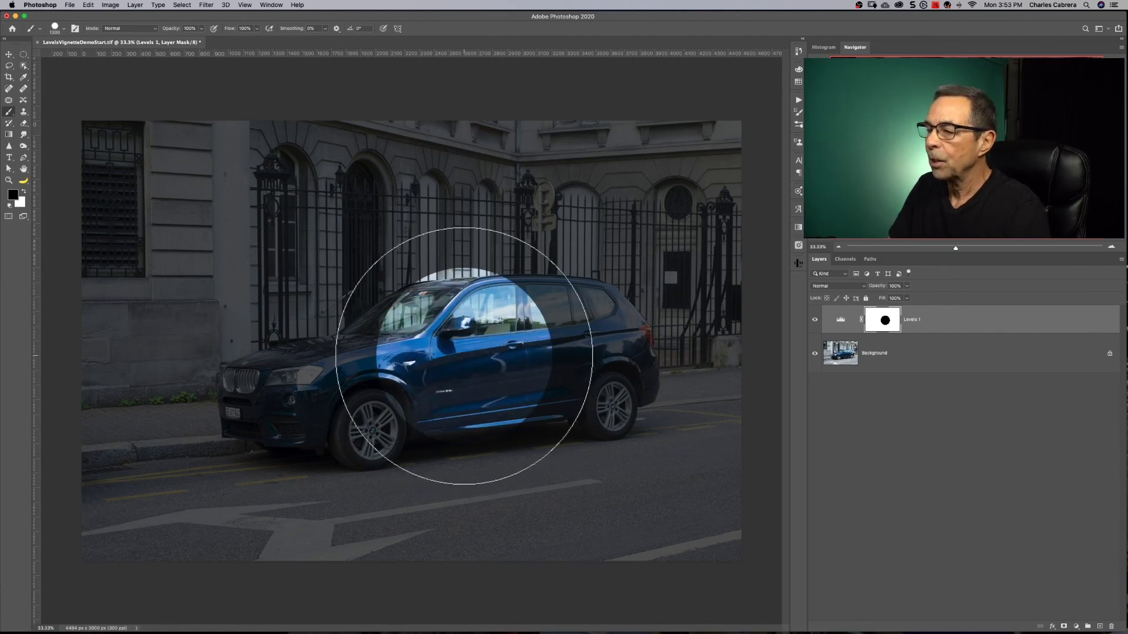
- Scale, stretch and slightly tilt the dab into a wide ellipse around the car
key(ctrl+t)
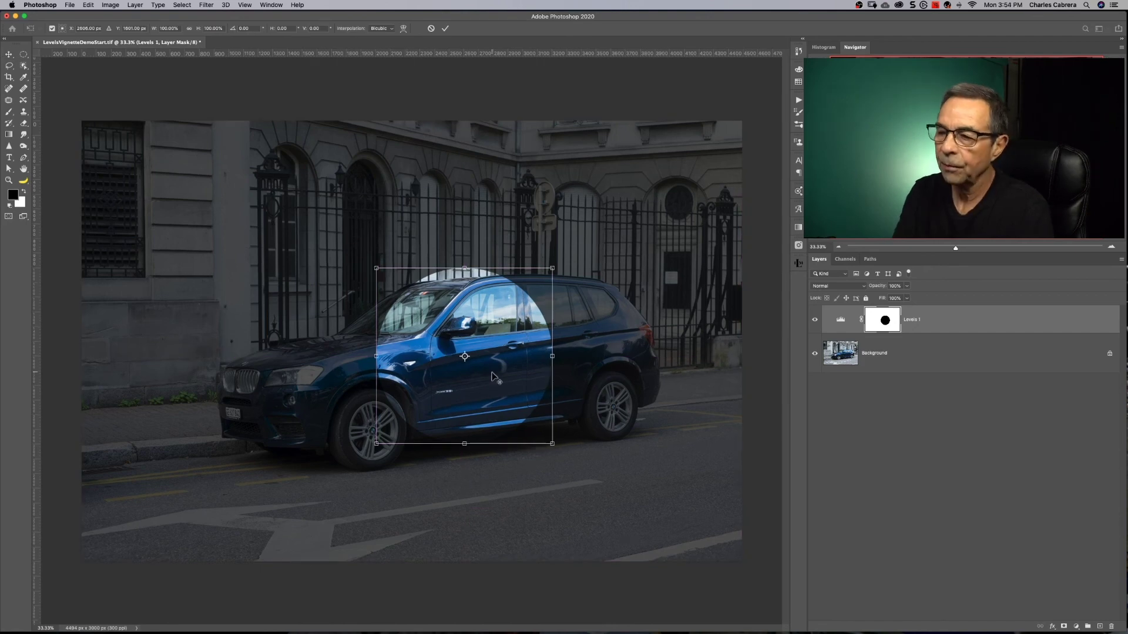
drag(552, 444, 589, 475)
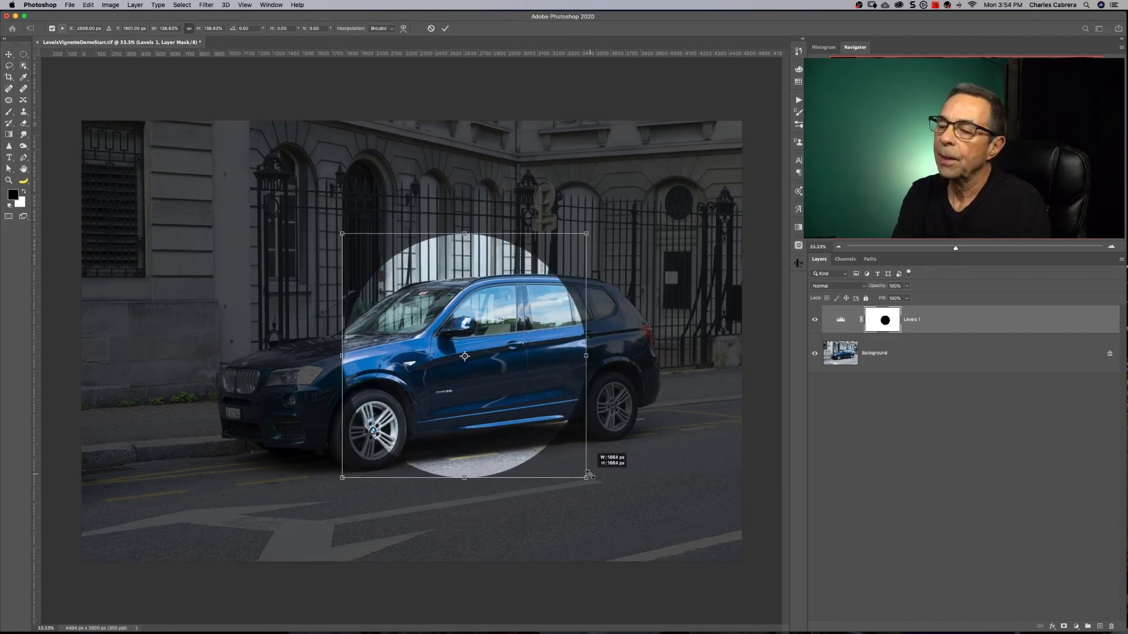
drag(586, 355, 687, 355)
drag(342, 355, 189, 372)
drag(446, 478, 445, 515)
drag(701, 235, 695, 215)
click(445, 28)
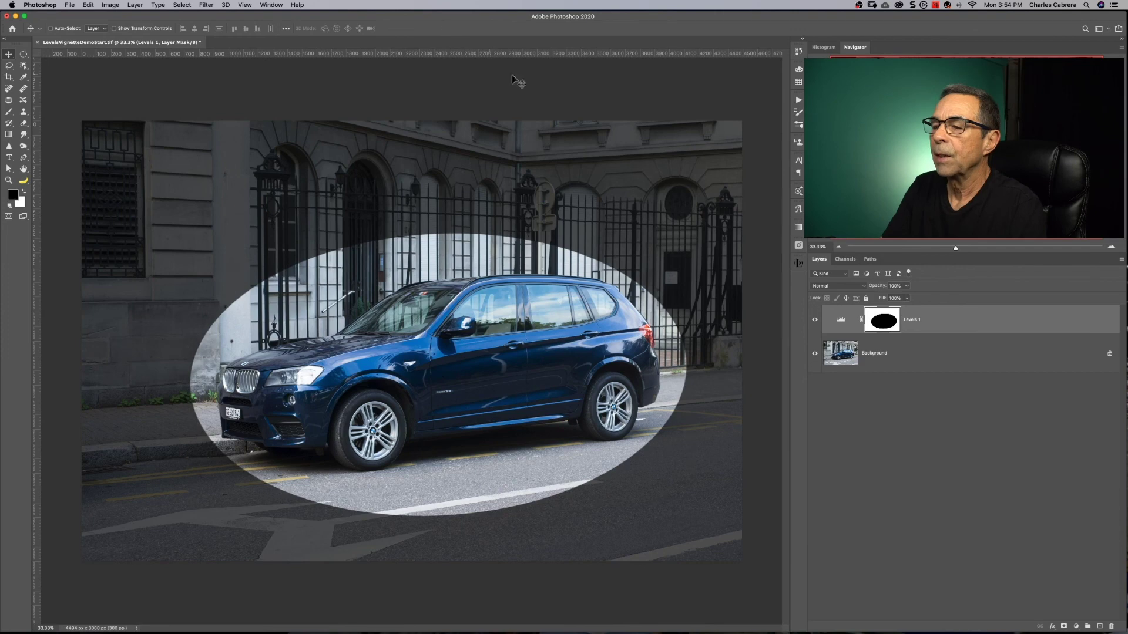
- Feather the Levels 1 mask edge and widen its ellipse further to the left
double_click(887, 324)
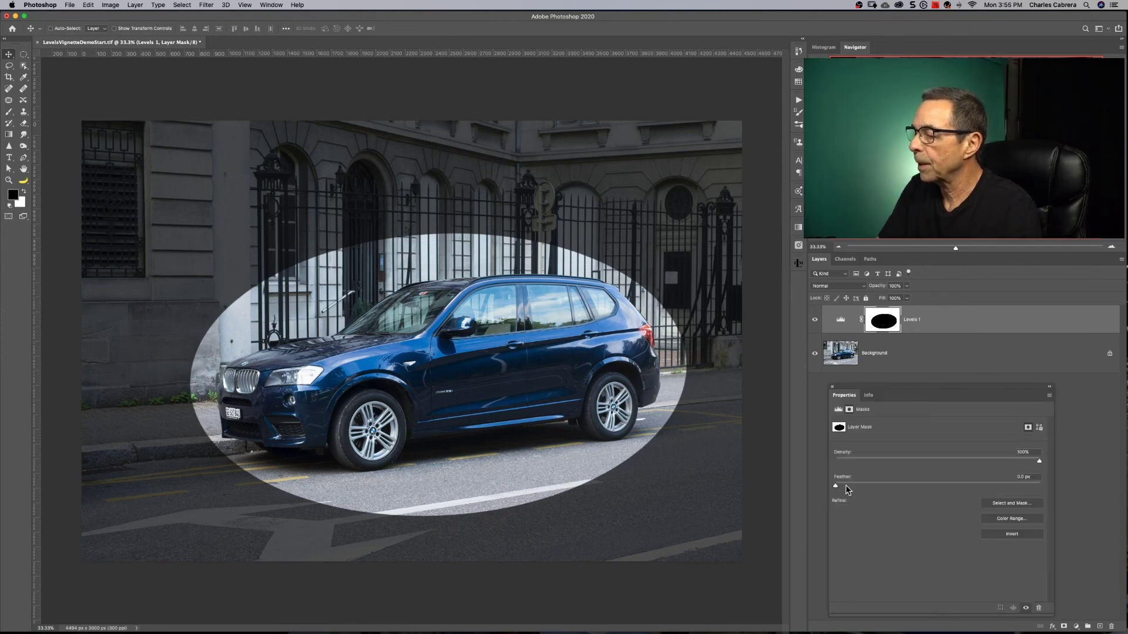
drag(836, 488, 884, 491)
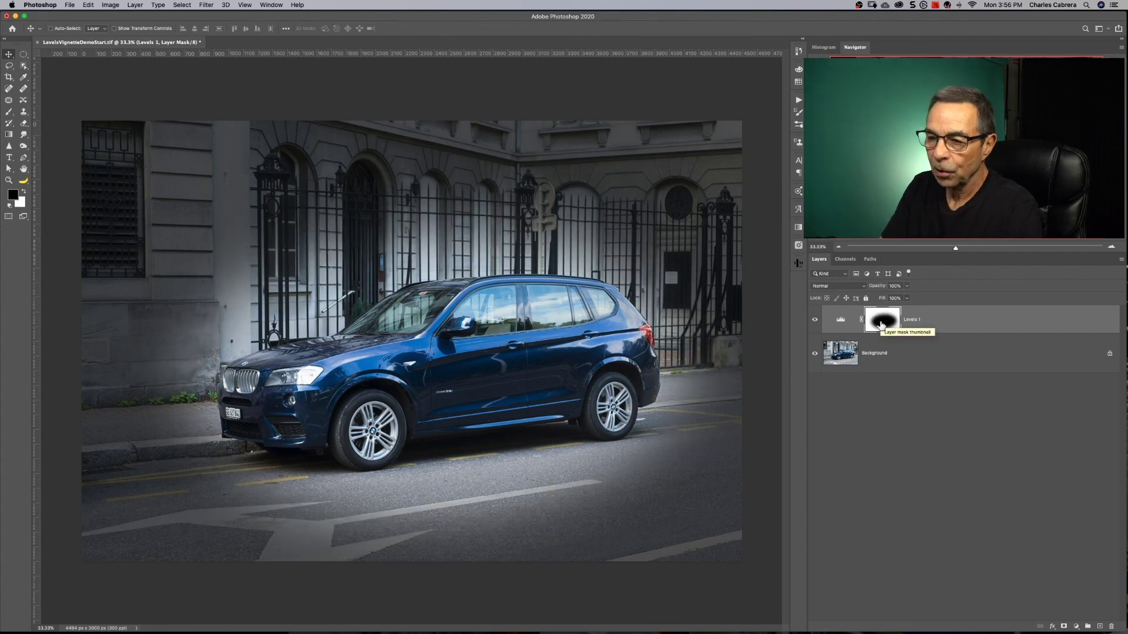
key(ctrl+t)
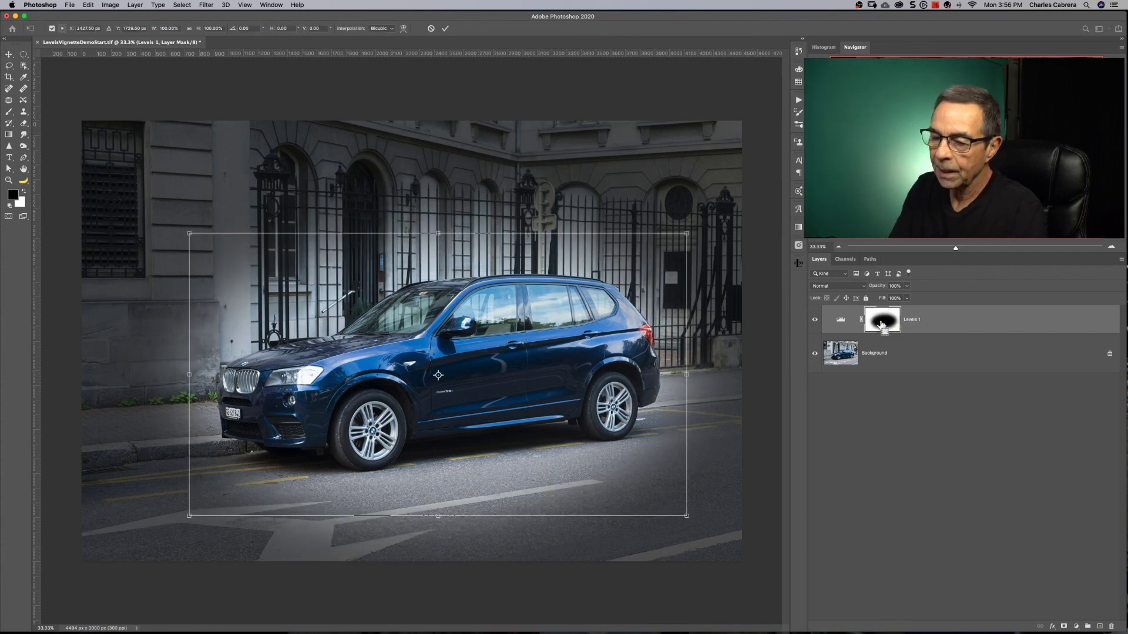
drag(187, 374, 135, 375)
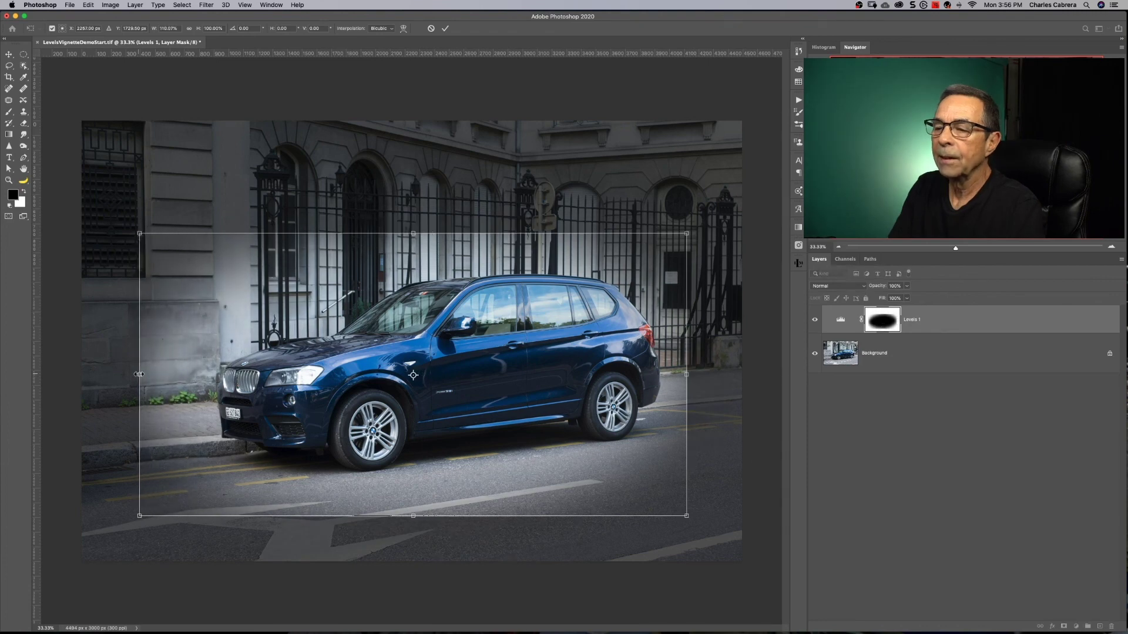
key(Return)
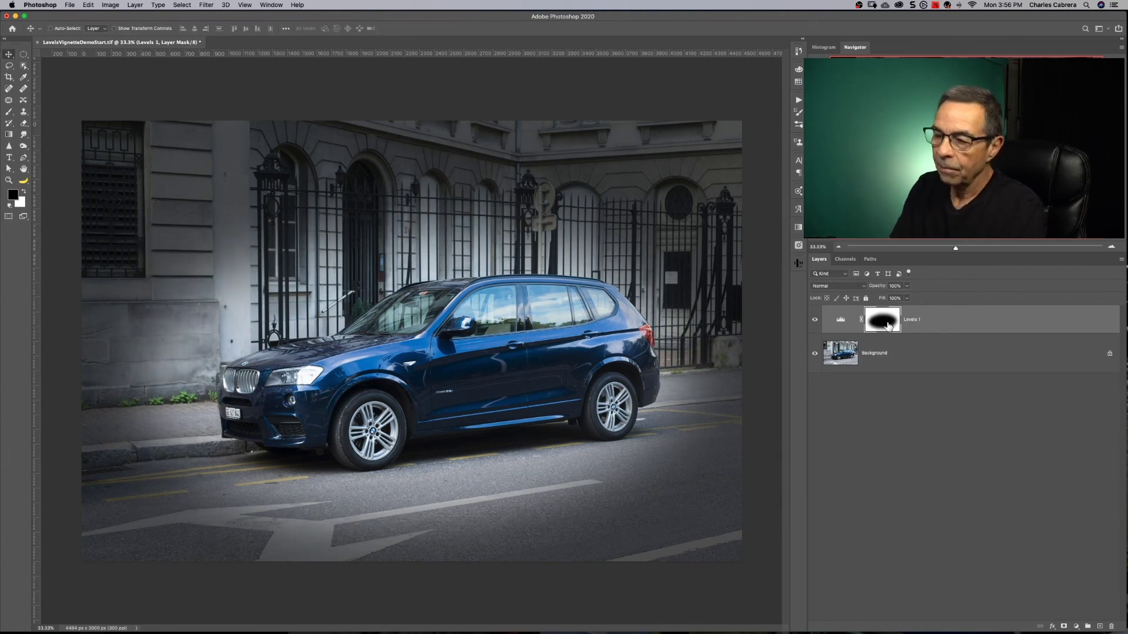
- Shift the vignette mask to frame the car and compare Levels 1 on and off
mouse_move(549, 376)
mouse_down()
mouse_move(571, 374)
mouse_move(553, 376)
mouse_up()
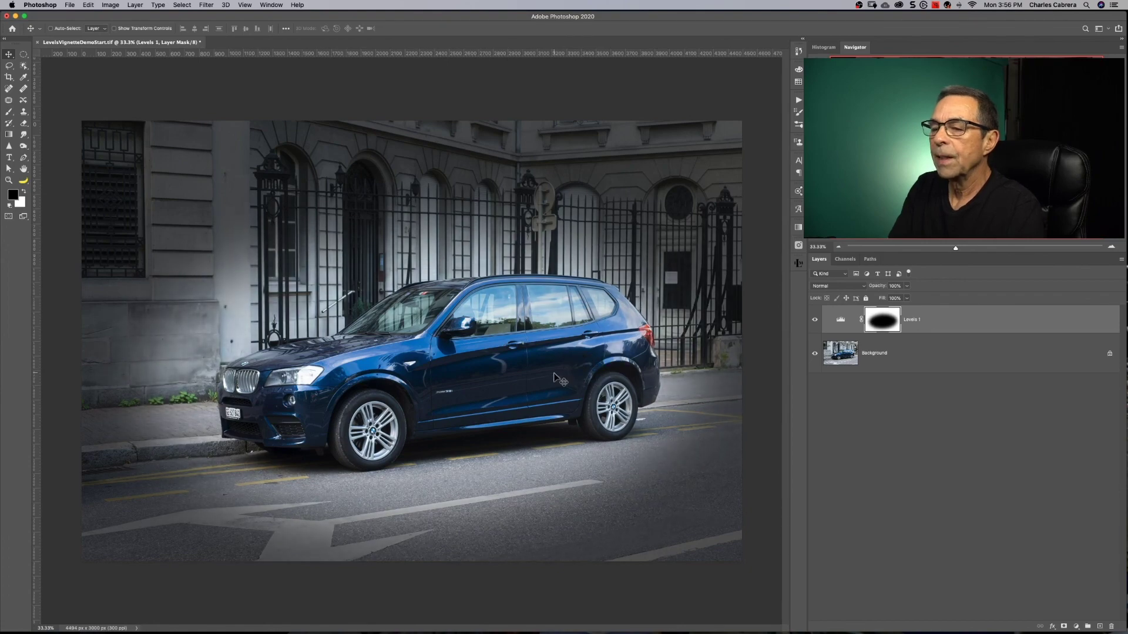
click(814, 320)
click(814, 321)
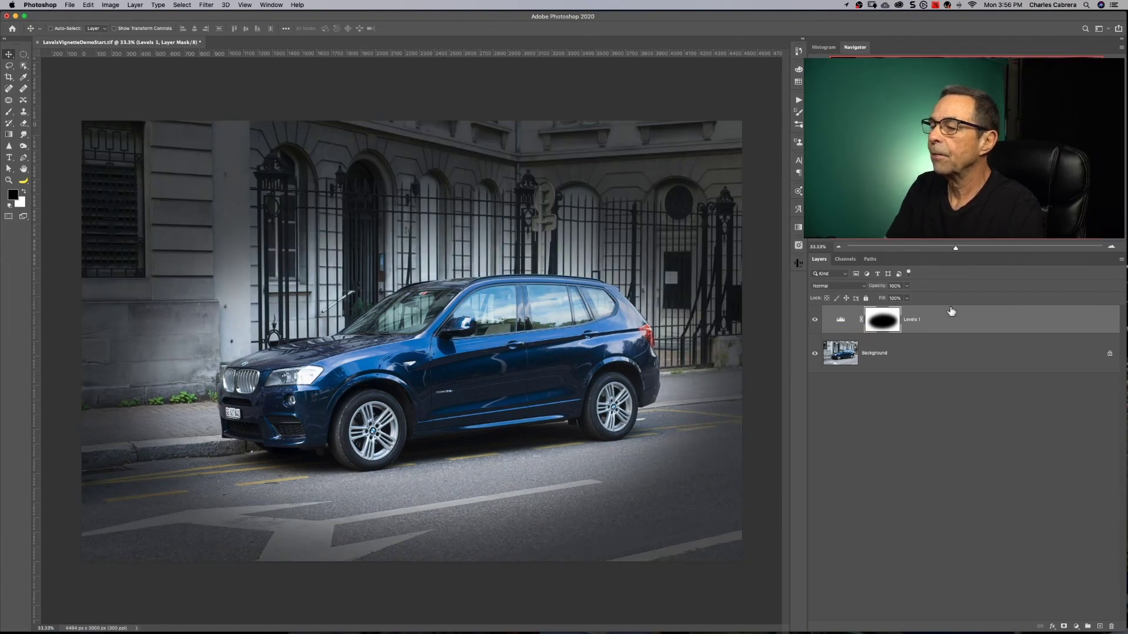